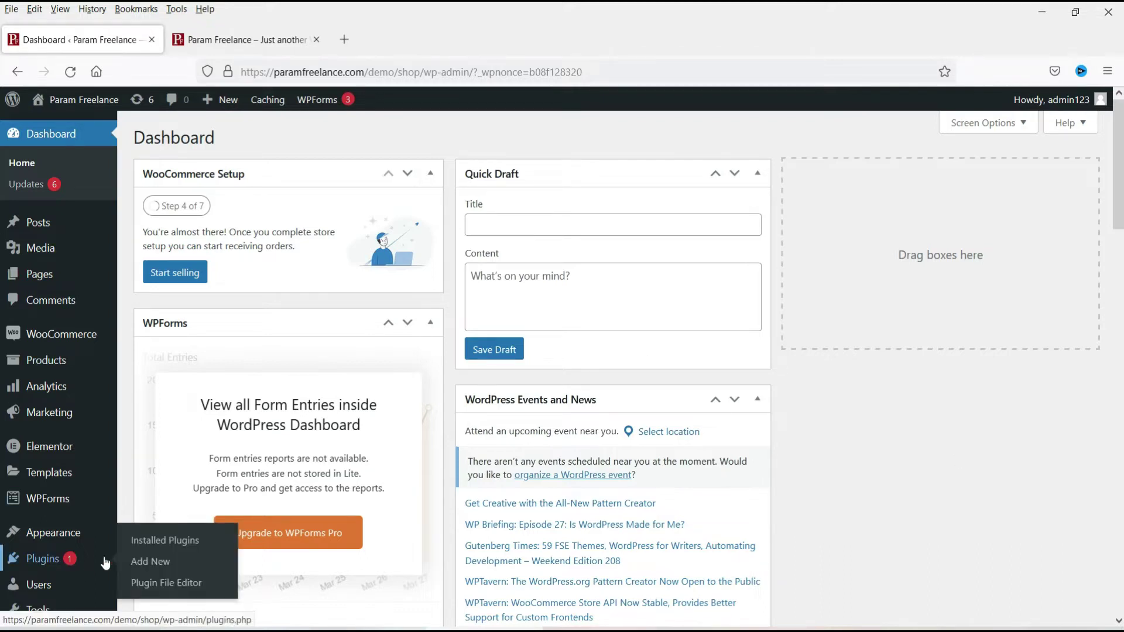
- Find the 'livechat for woocommerce' plugin in the plugin directory, then install and activate it
left_click(167, 565)
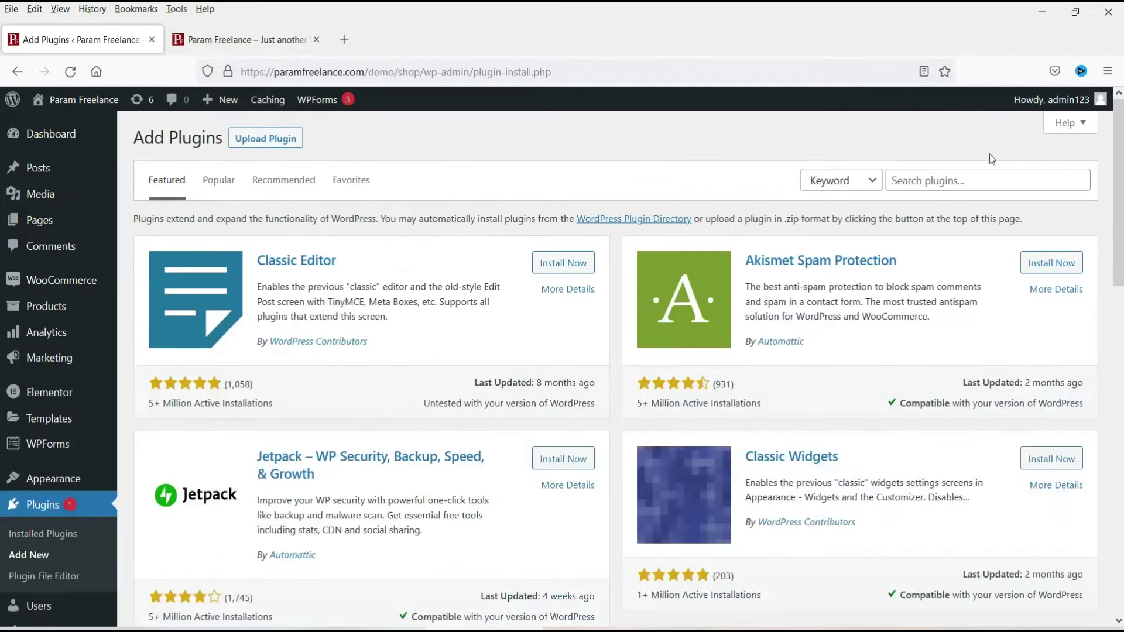
left_click(958, 183)
type("l")
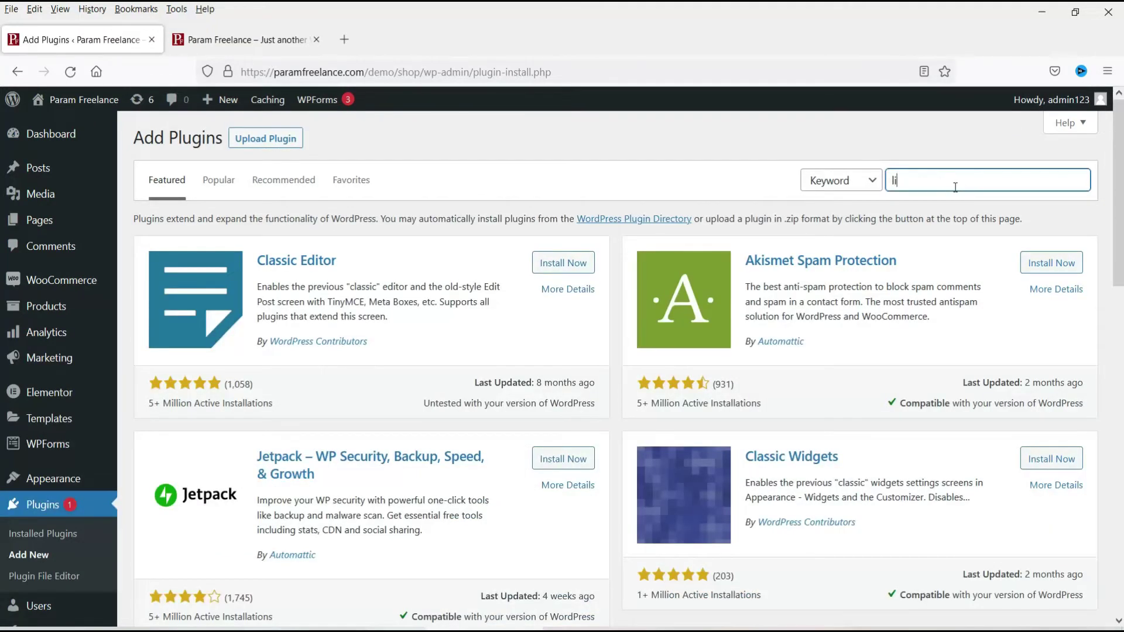
type("ivechat for w")
type("oocommerce")
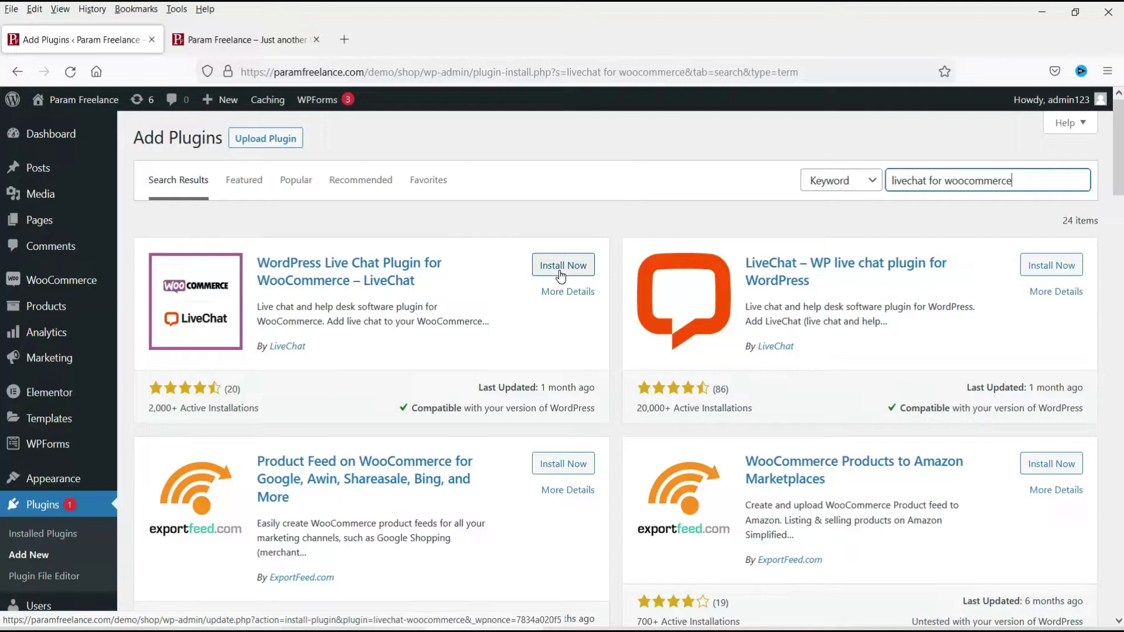
left_click(562, 267)
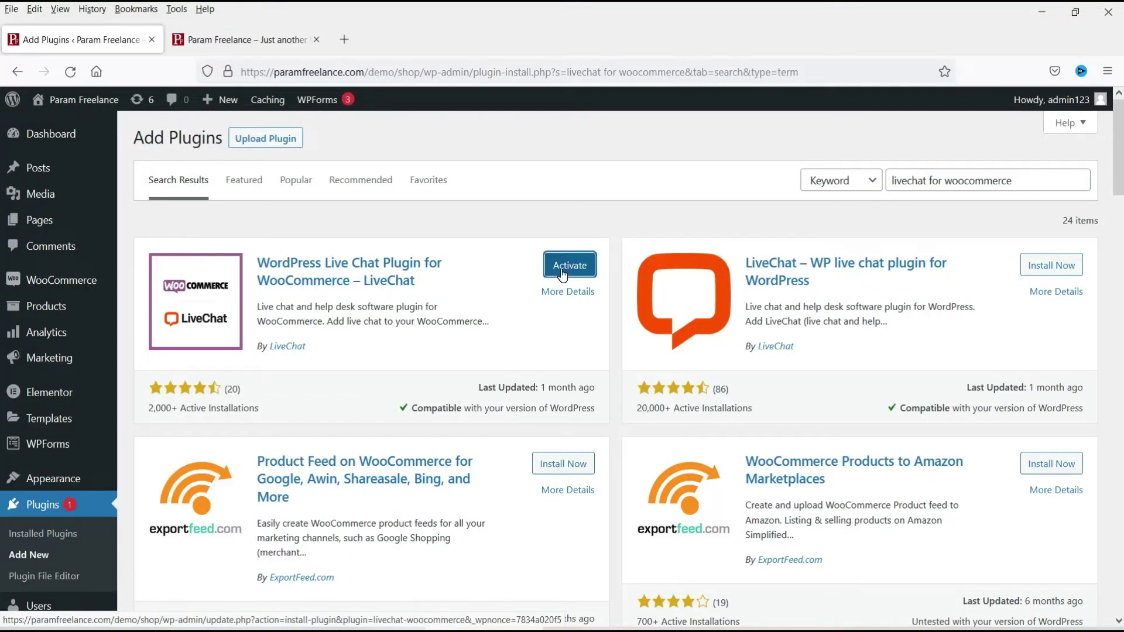
left_click(562, 272)
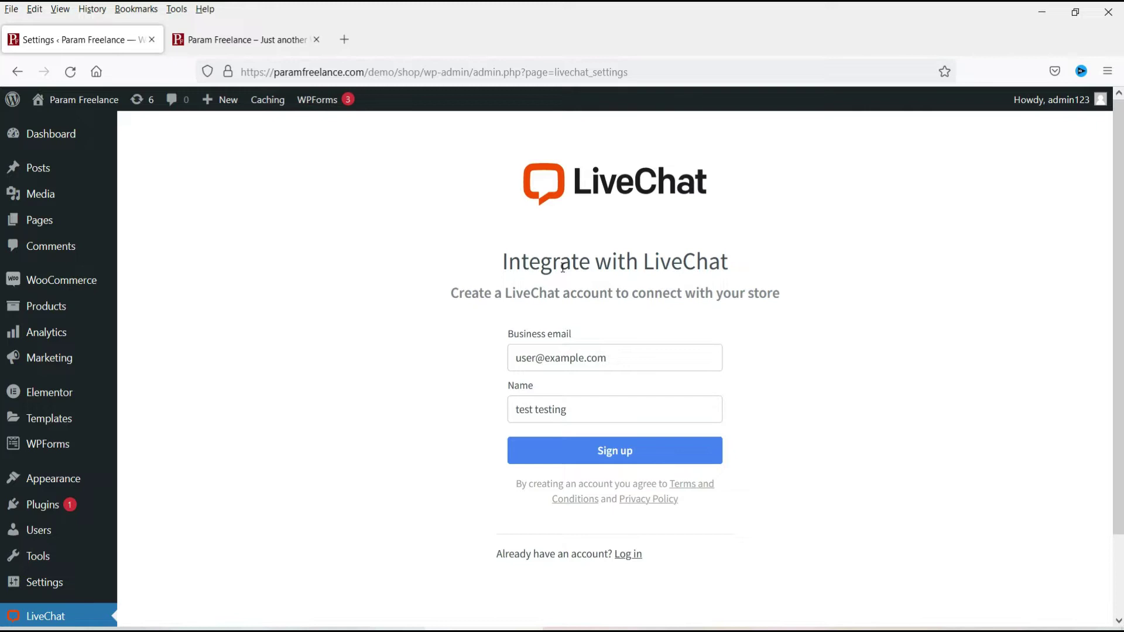
scroll(400, 308, "down", 2)
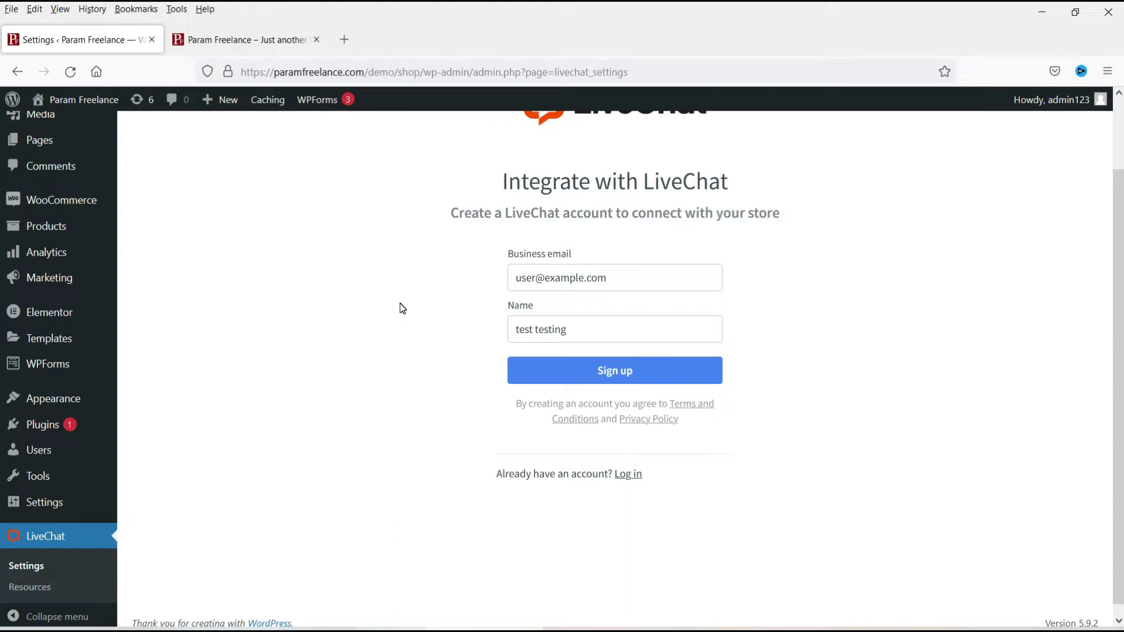
- Replace the placeholder business email, enter your name, and sign up for LiveChat
left_click(624, 276)
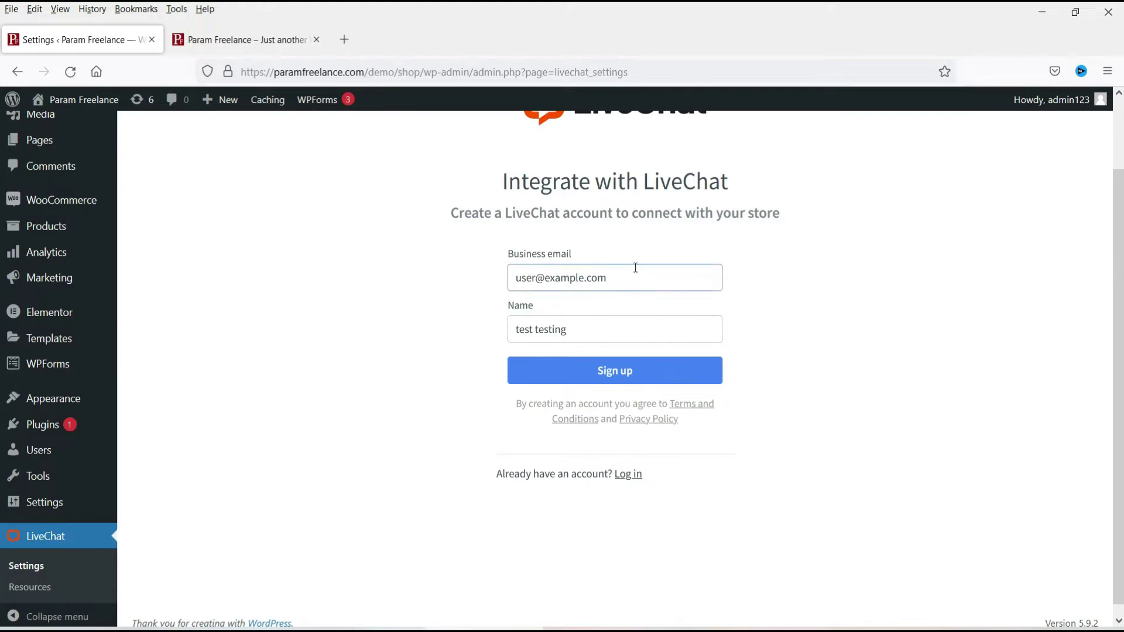
triple_click(640, 270)
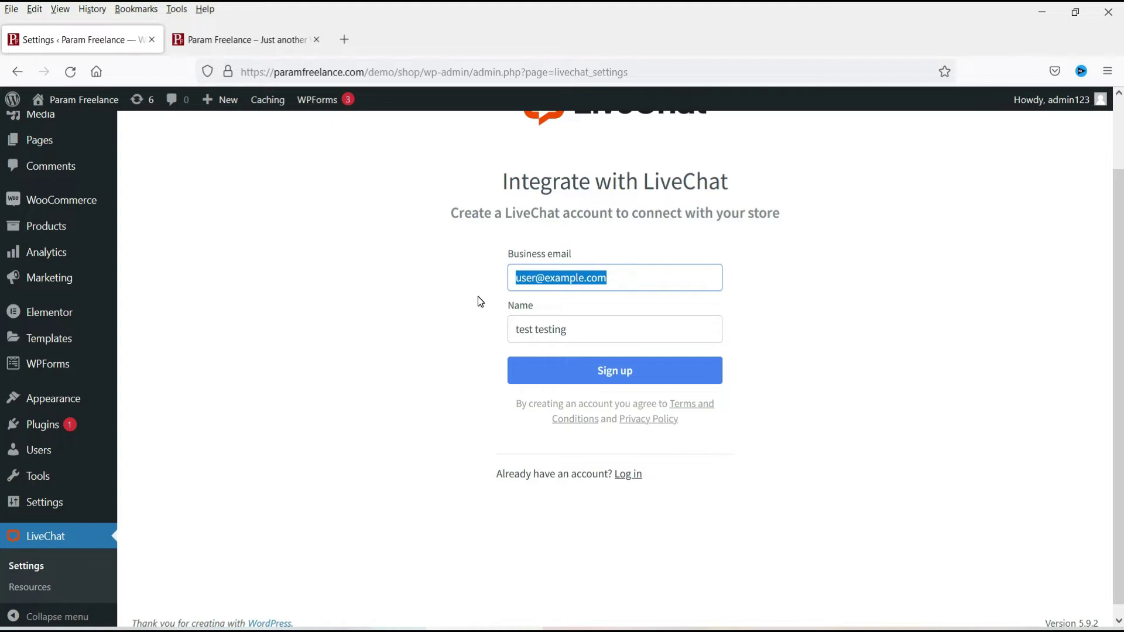
key("Tab")
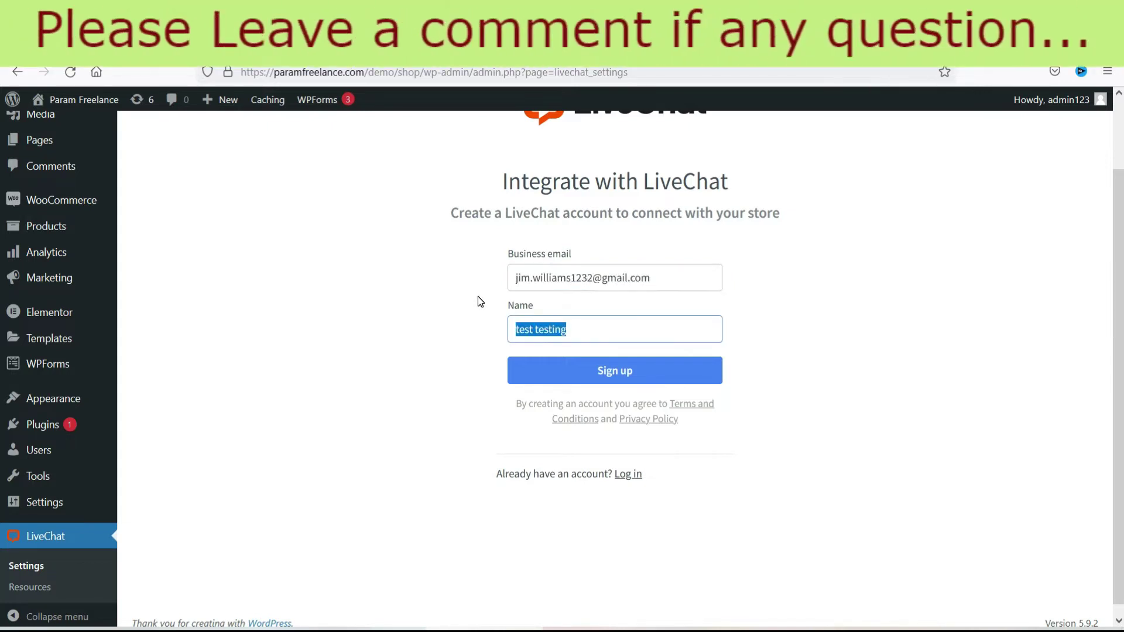
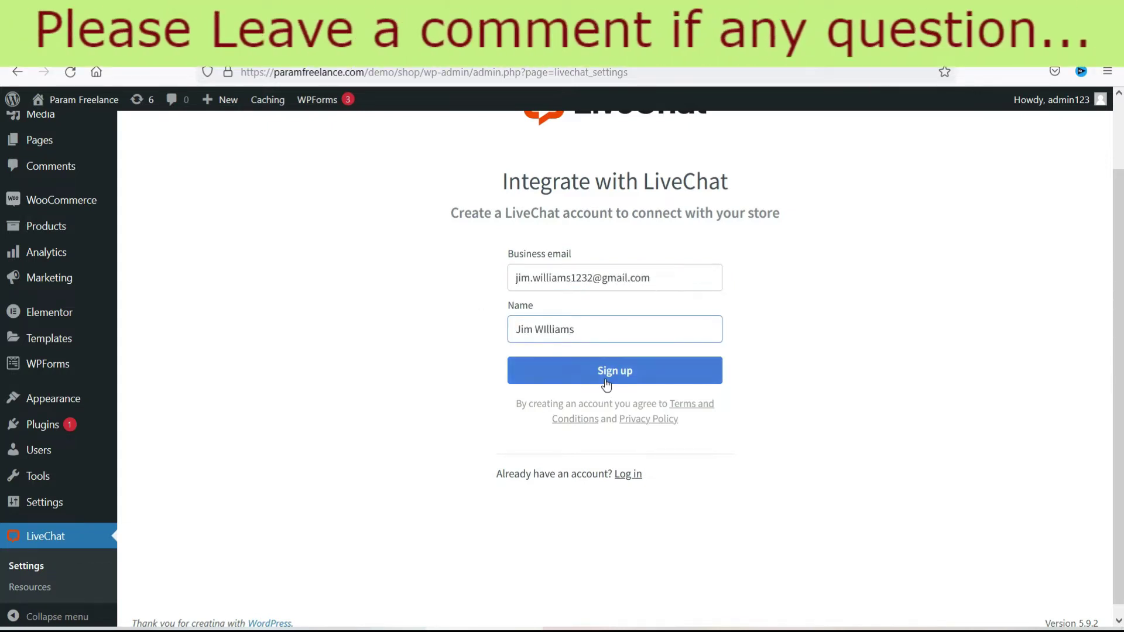
left_click(606, 379)
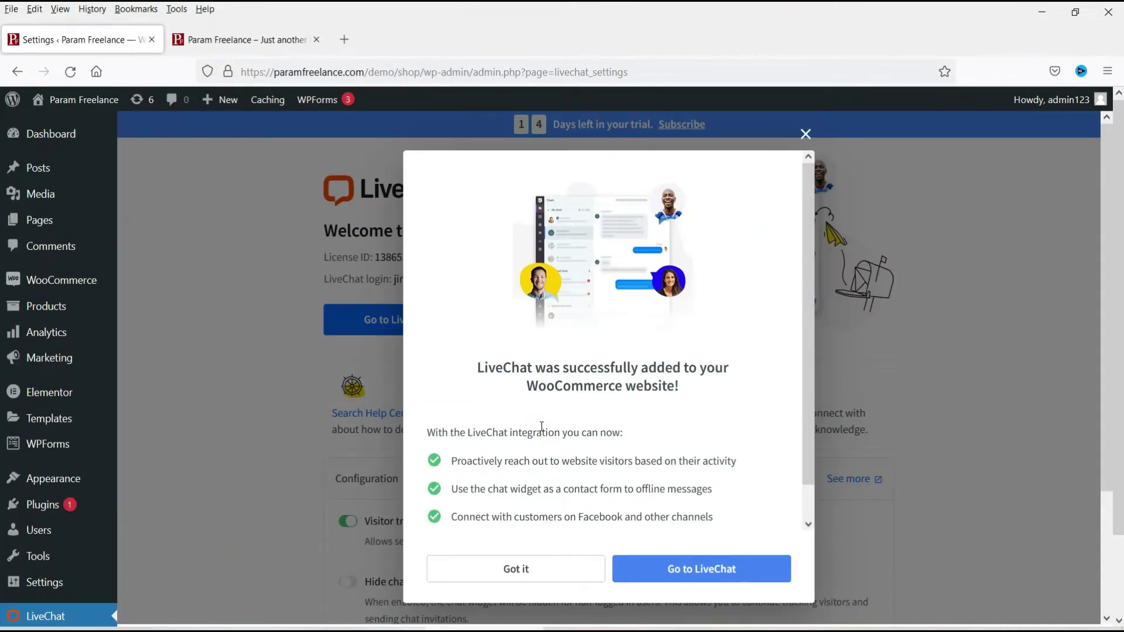
scroll(541, 428, "down", 1)
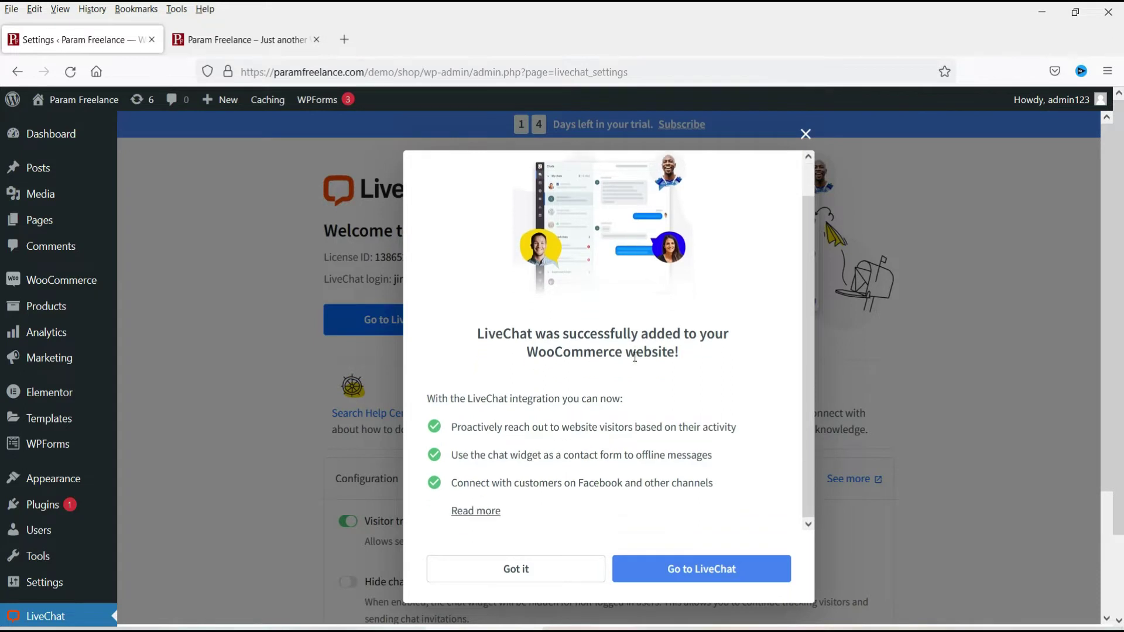
scroll(538, 423, "down", 3)
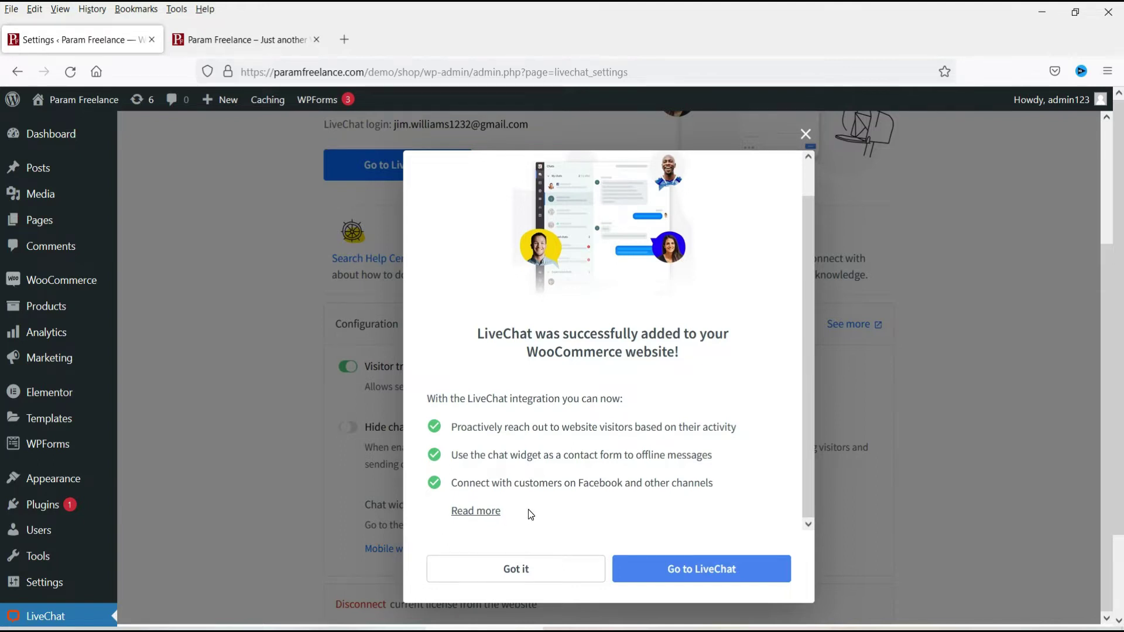
scroll(528, 514, "down", 2)
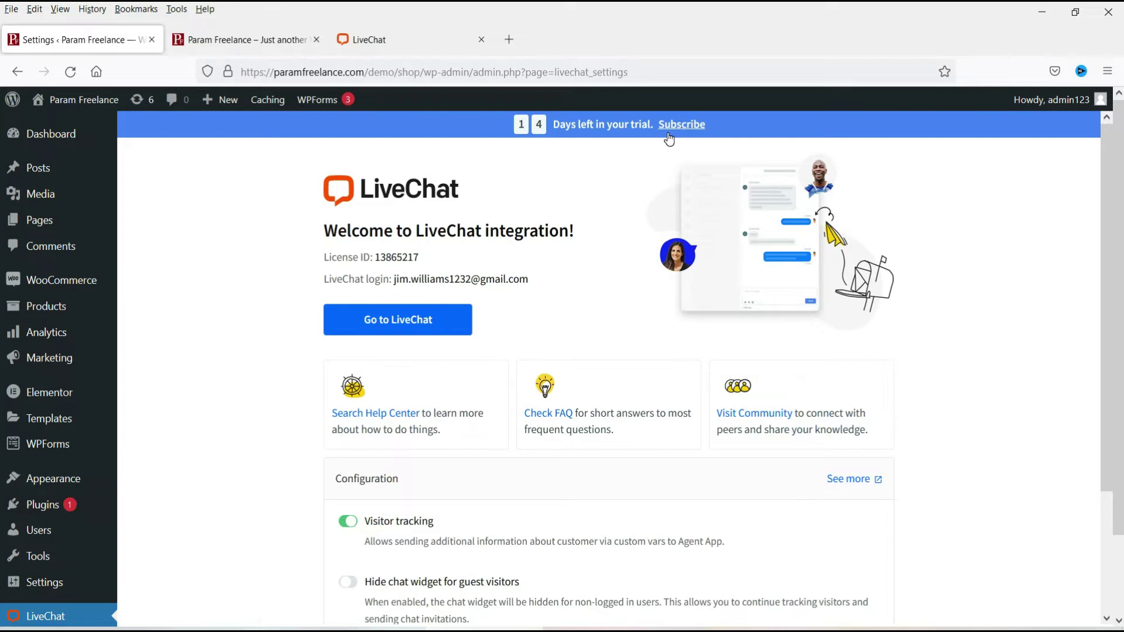
- In the LiveChat app, dismiss the install banner, review Chats and Traffic, then return Home
left_click(414, 42)
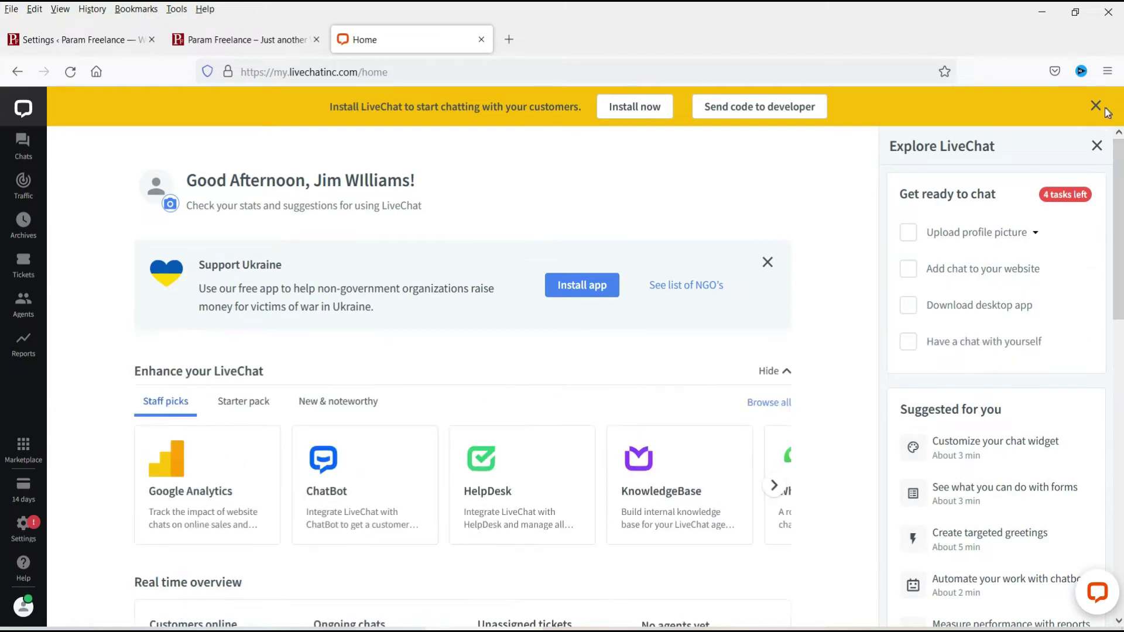
left_click(1095, 106)
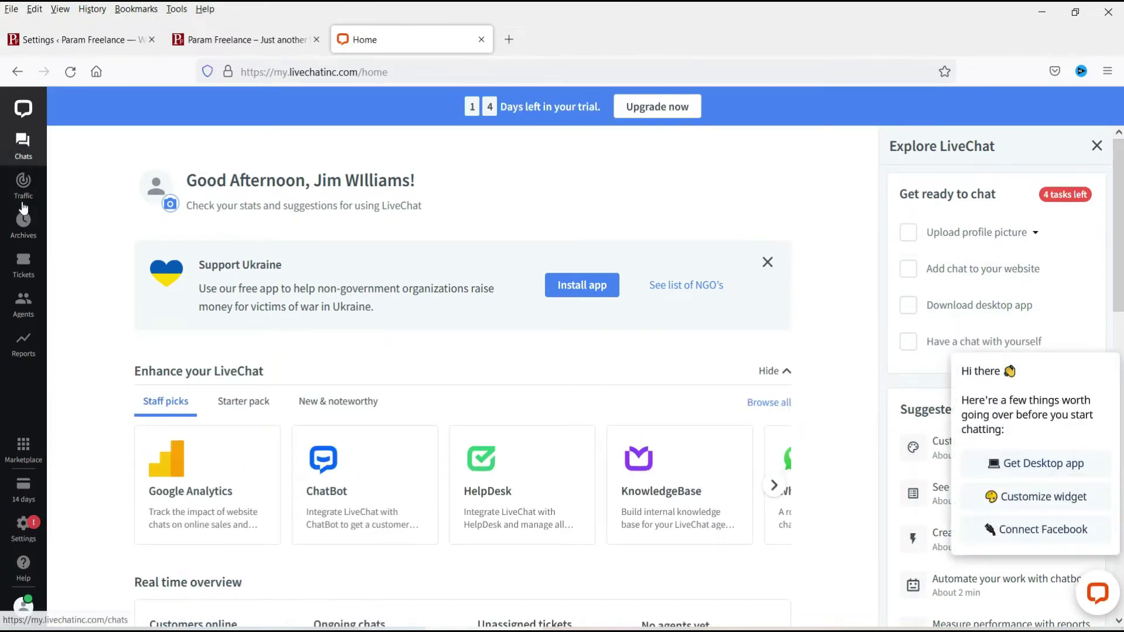
left_click(27, 154)
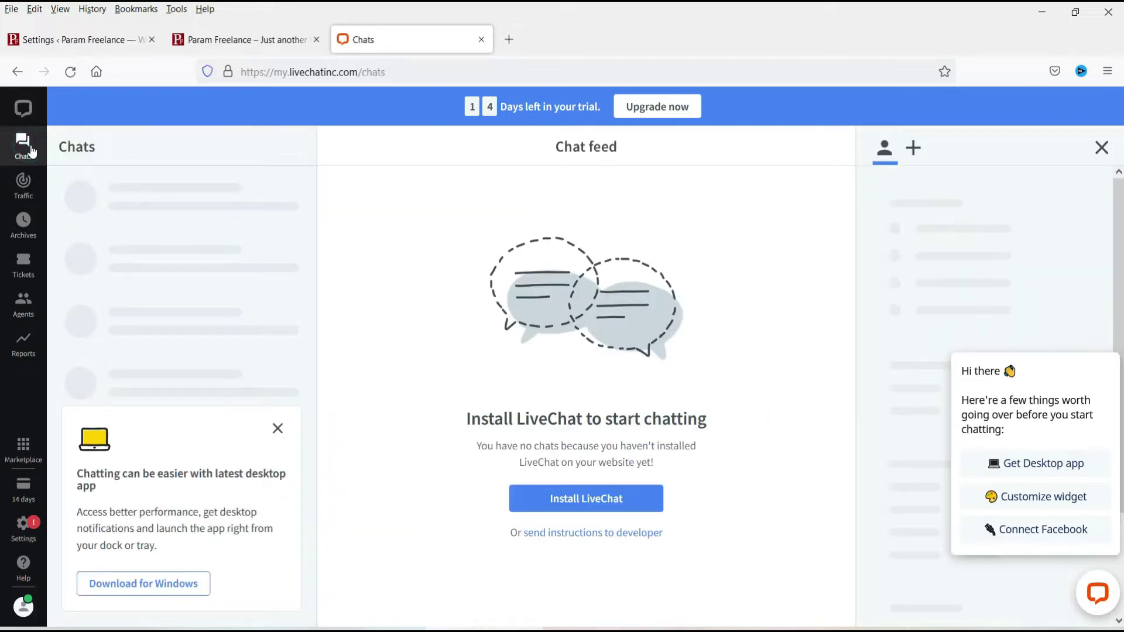
left_click(24, 185)
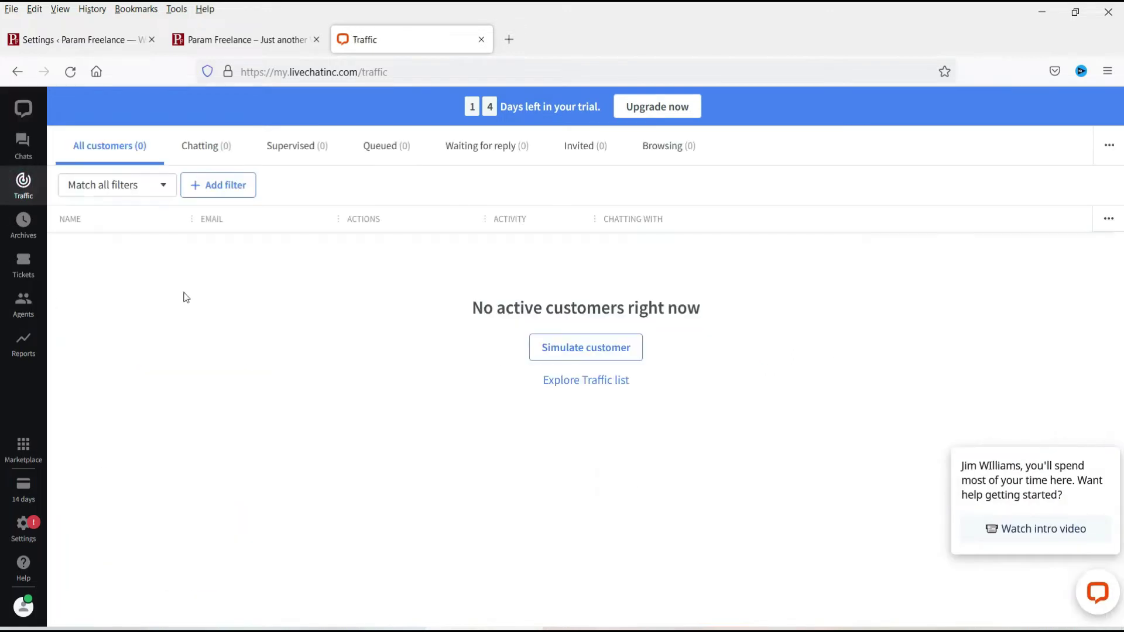
left_click(23, 108)
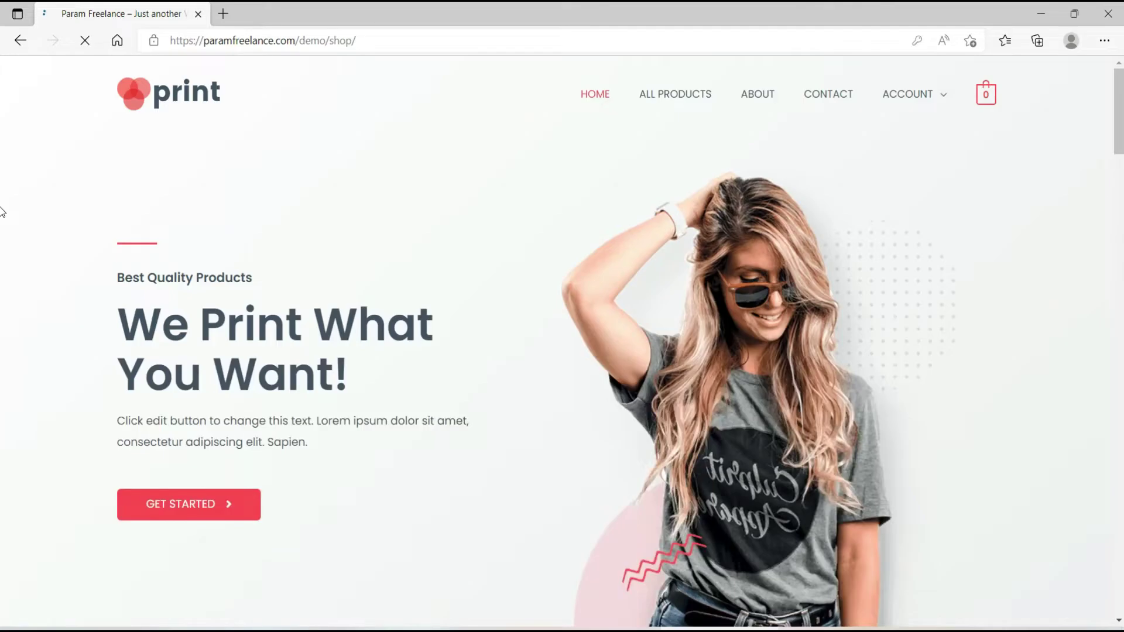
scroll(947, 232, "down", 4)
scroll(970, 238, "up", 4)
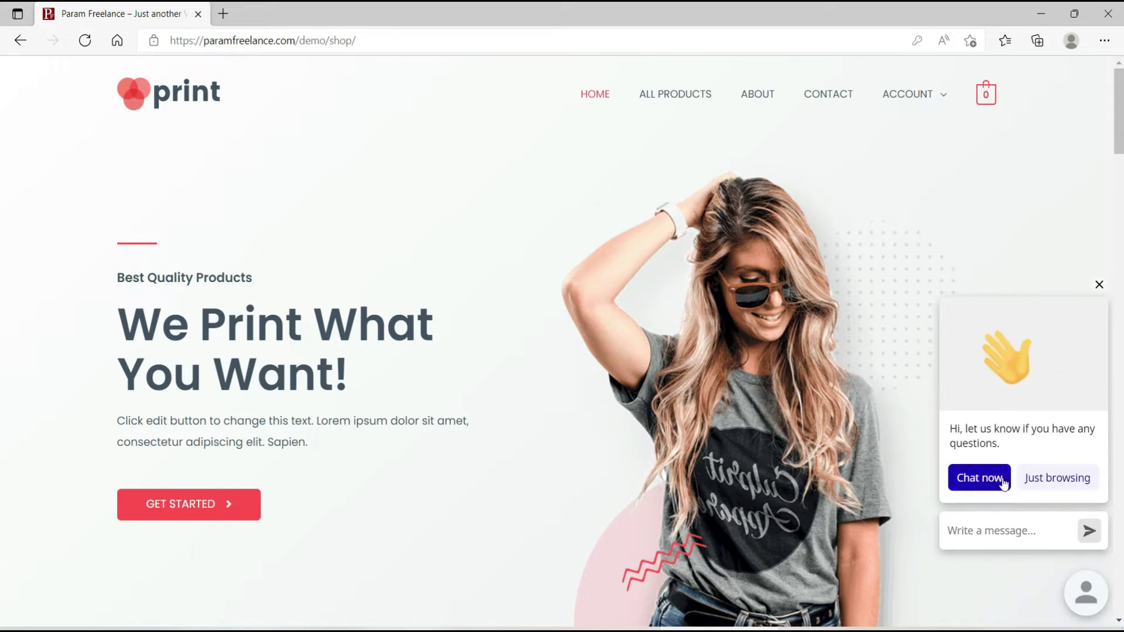
- From the shop's Chat now widget, submit name and email, send 'hi', then return to LiveChat
left_click(960, 480)
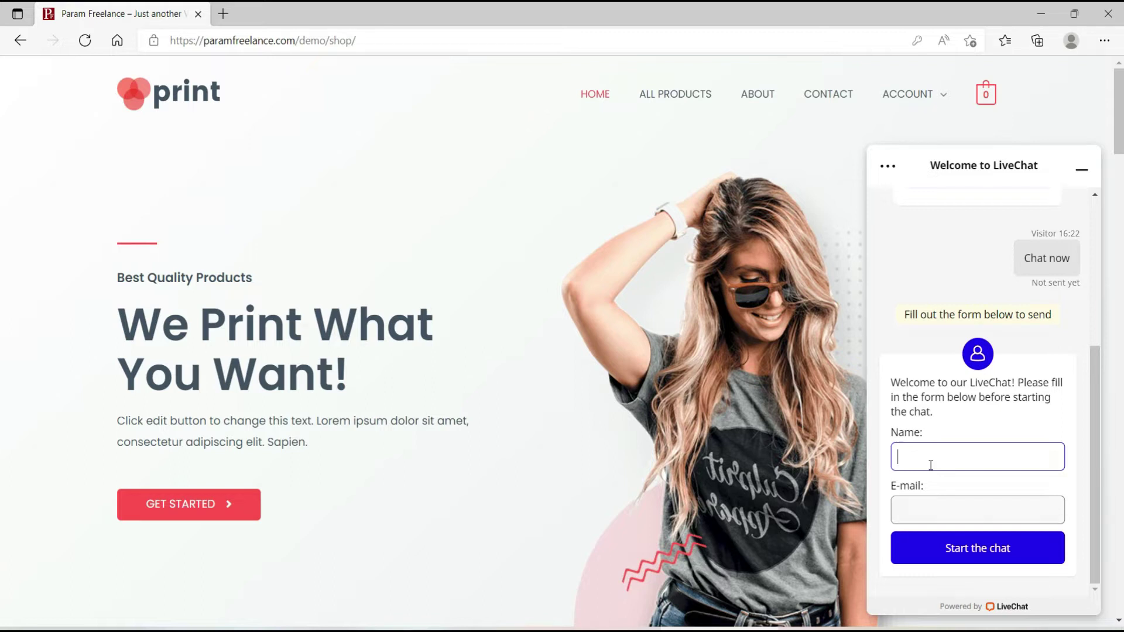
type("test")
key("Tab")
type("test@gmail.com")
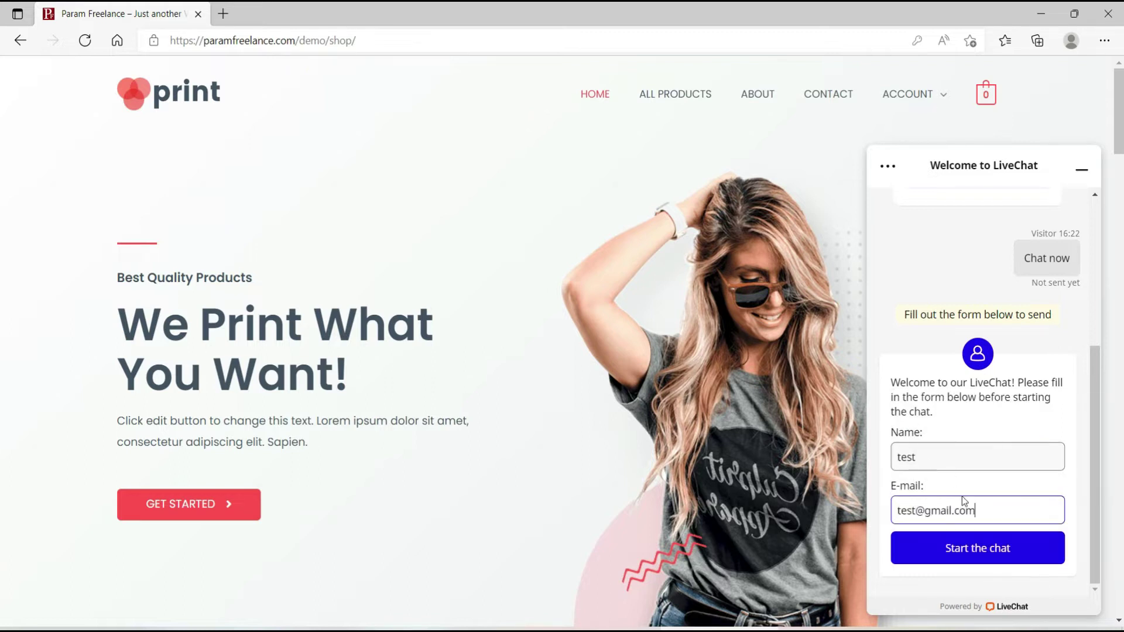
key("Return")
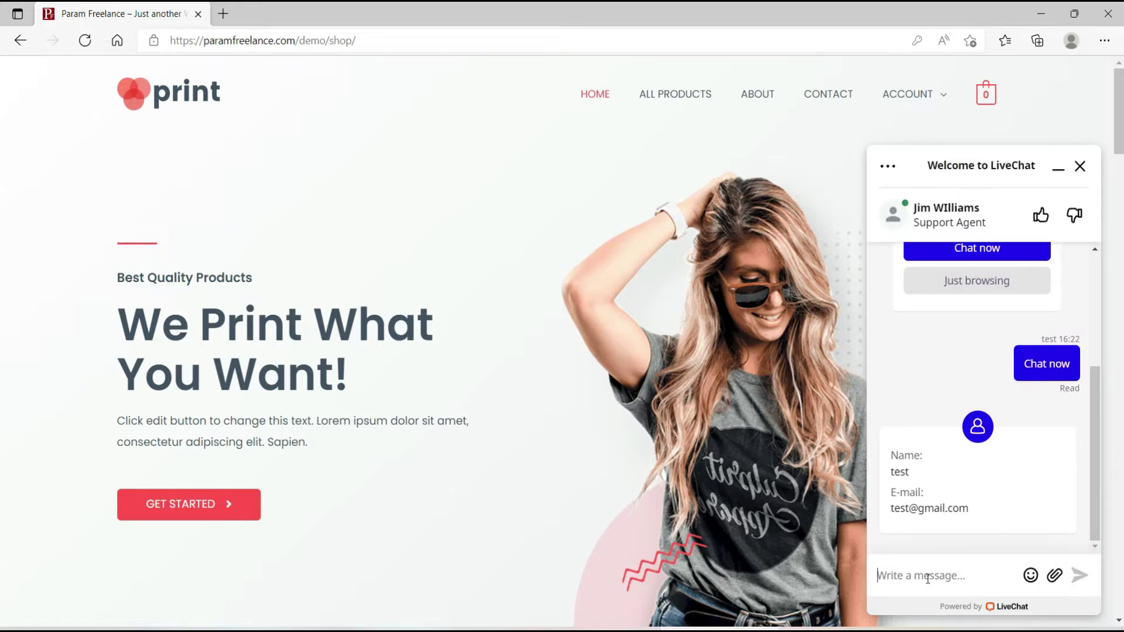
type("hi")
key("Return")
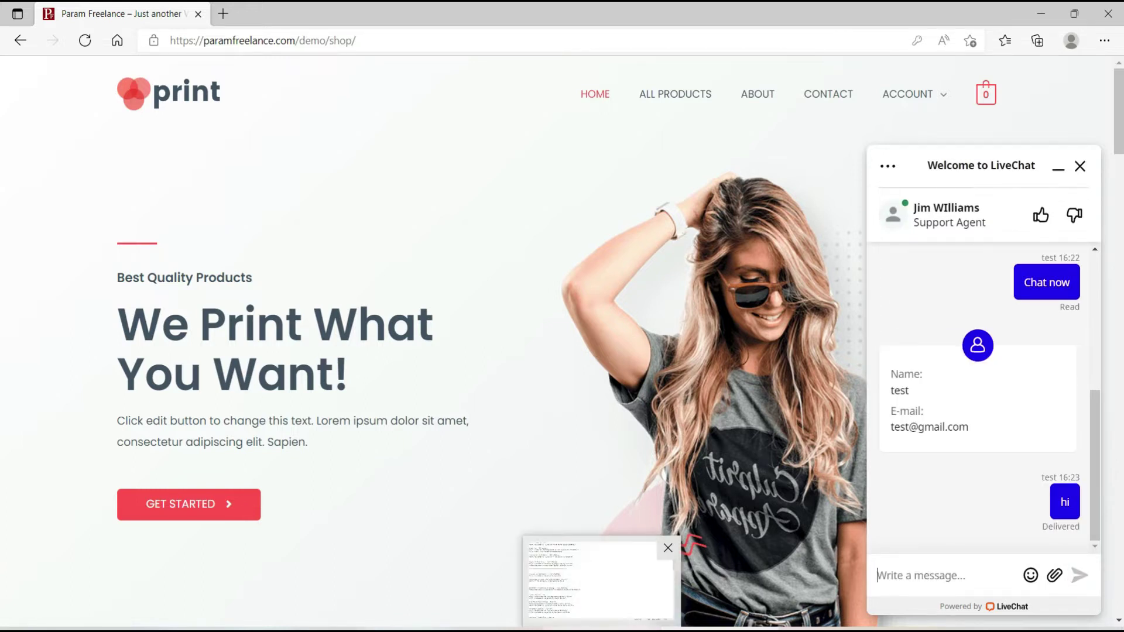
left_click(600, 584)
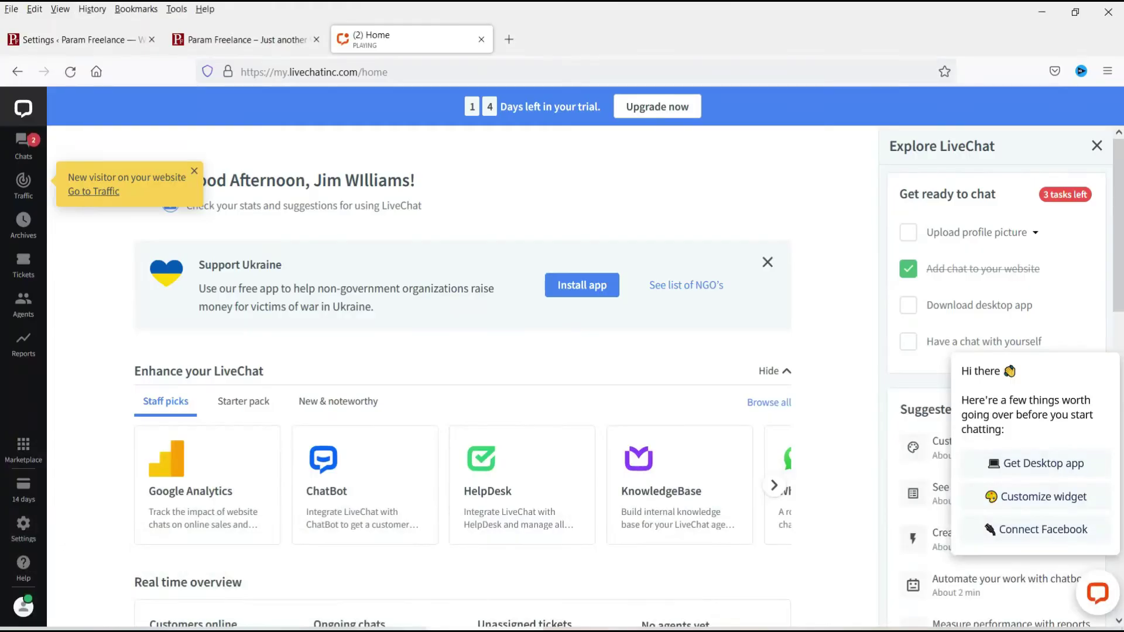
- Open the test visitor's chat, dismiss the New visitor popup, and reply 'How are you?'
left_click(24, 148)
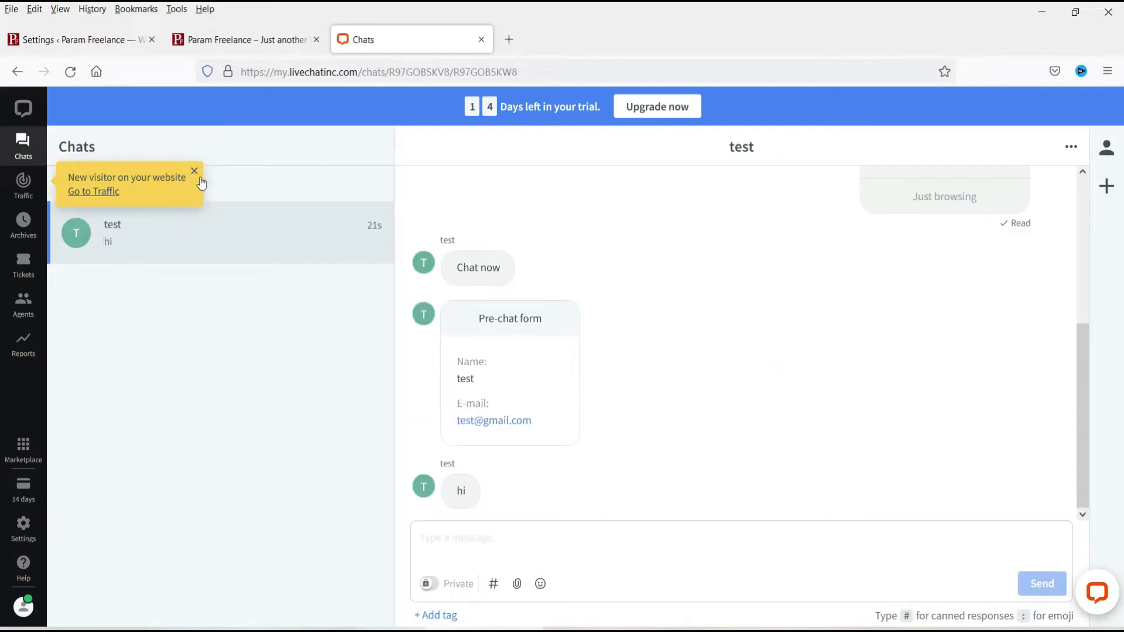
left_click(194, 172)
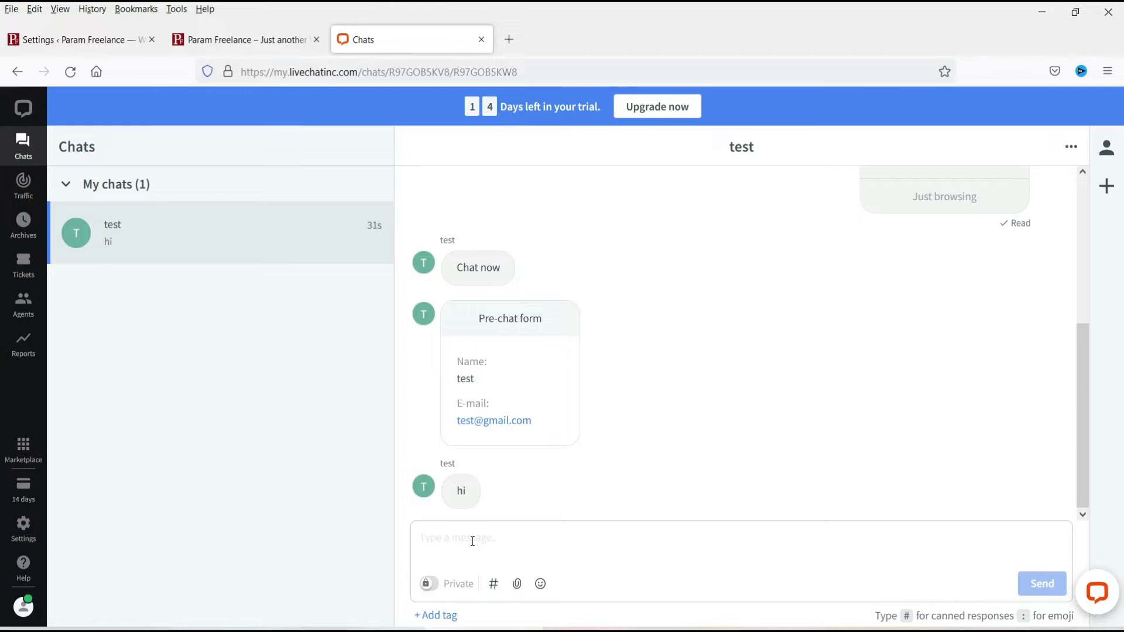
type("How ")
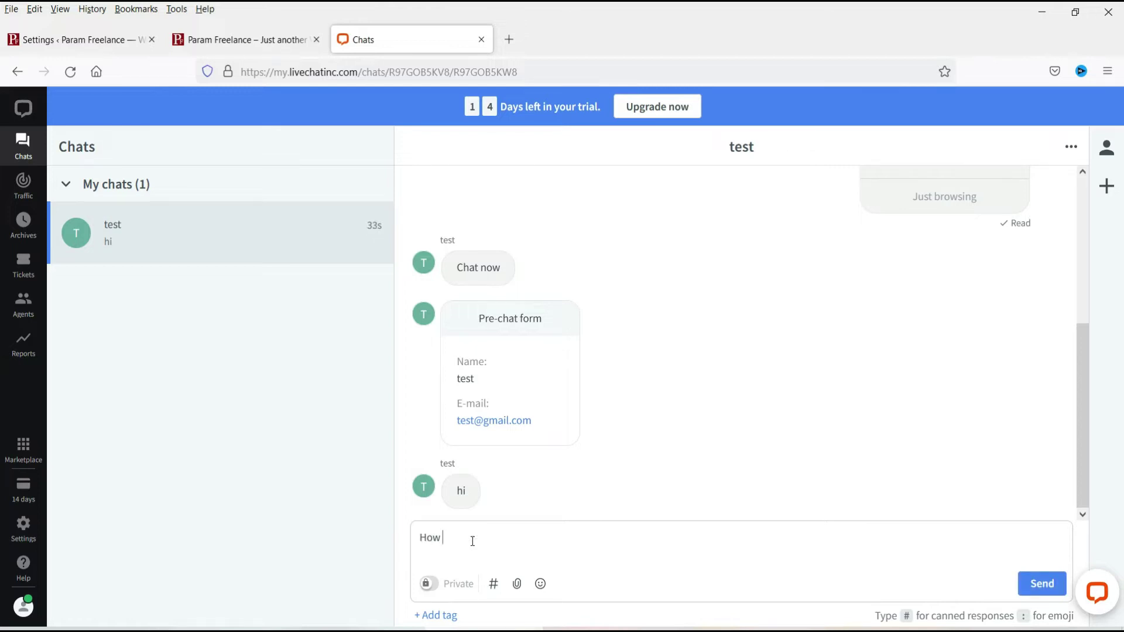
type("are you?")
key("Return")
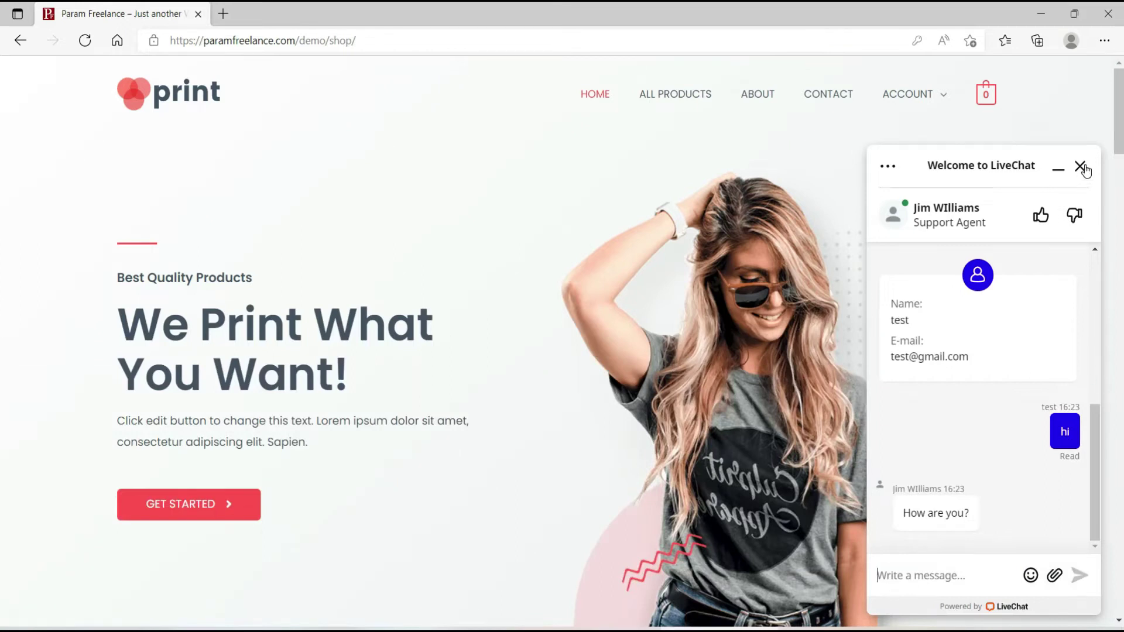
- Close the chat, answer Yes to both survey questions, rate it good, submit, and minimize
left_click(1084, 170)
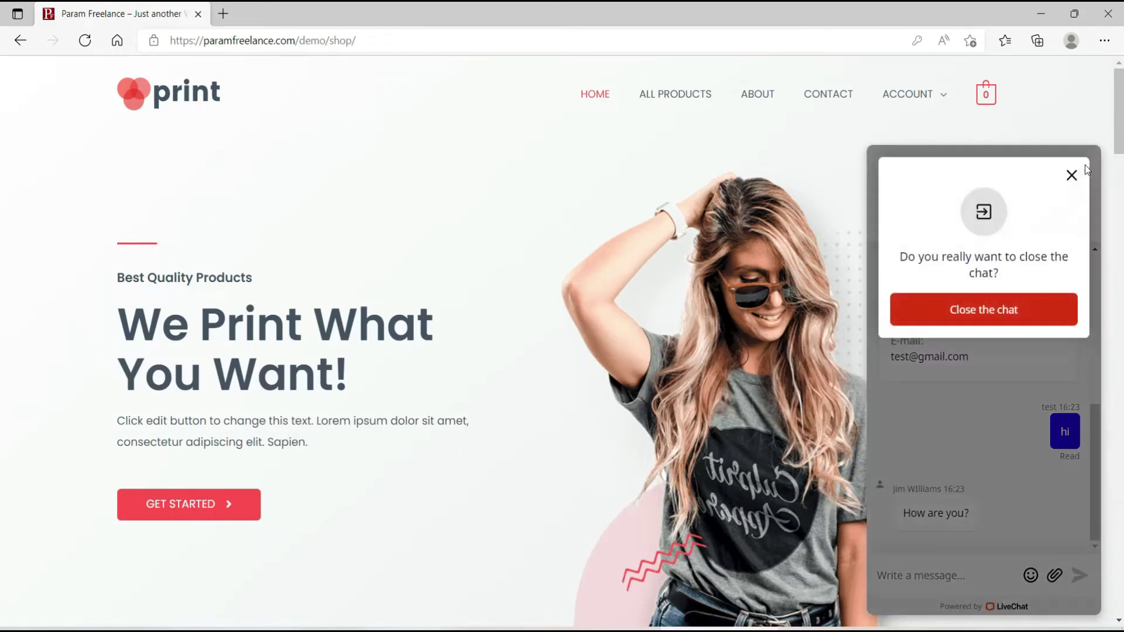
left_click(1002, 309)
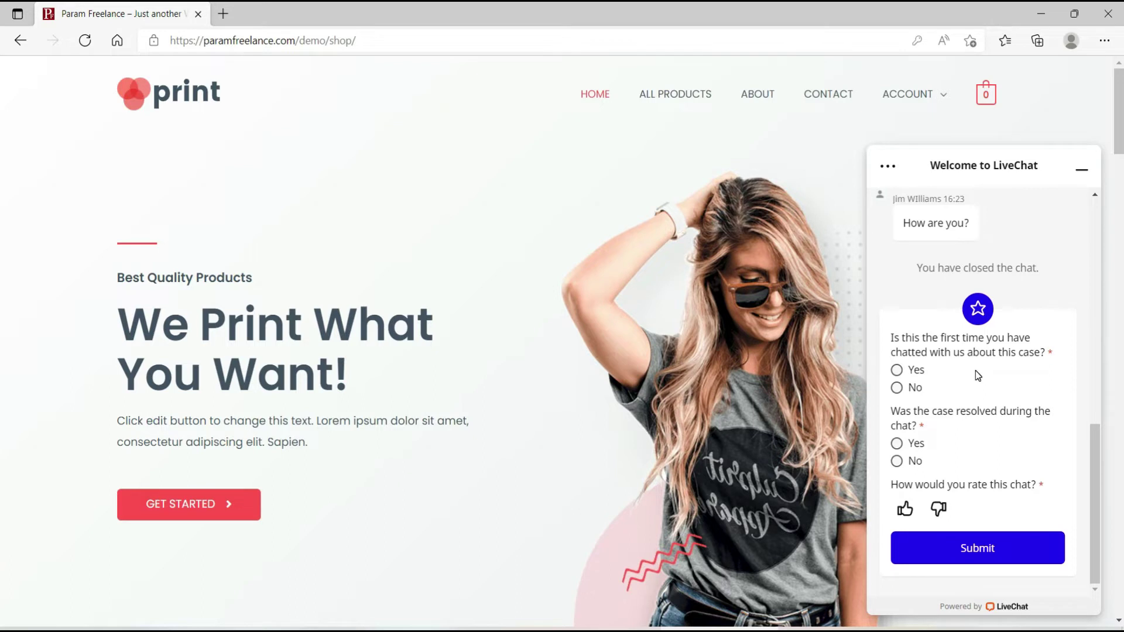
left_click(897, 370)
left_click(897, 444)
left_click(905, 509)
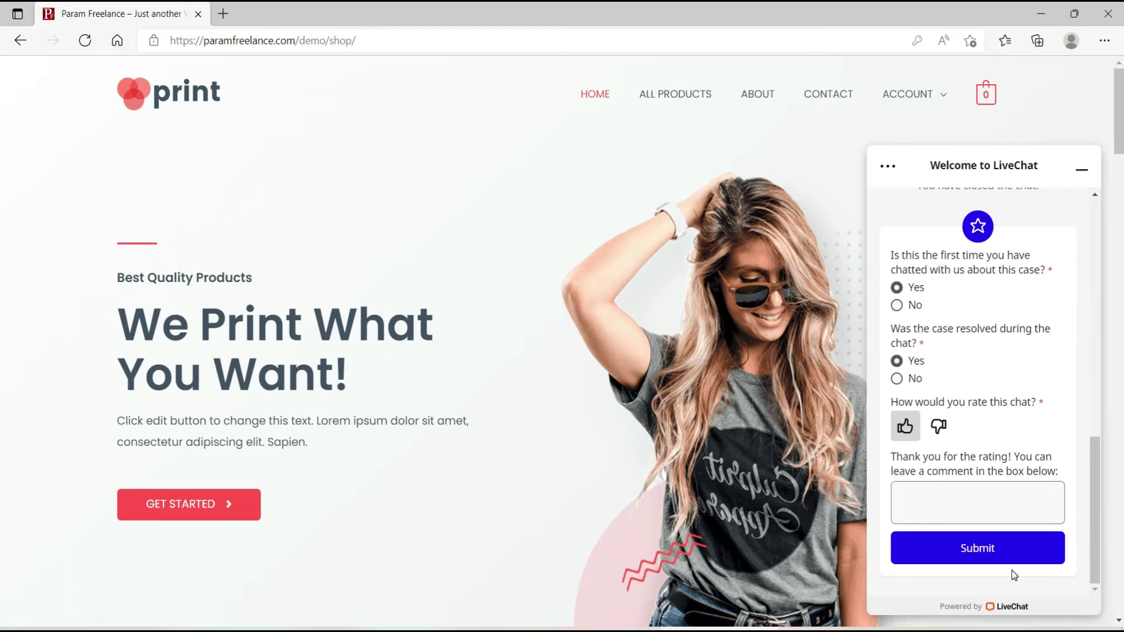
left_click(991, 545)
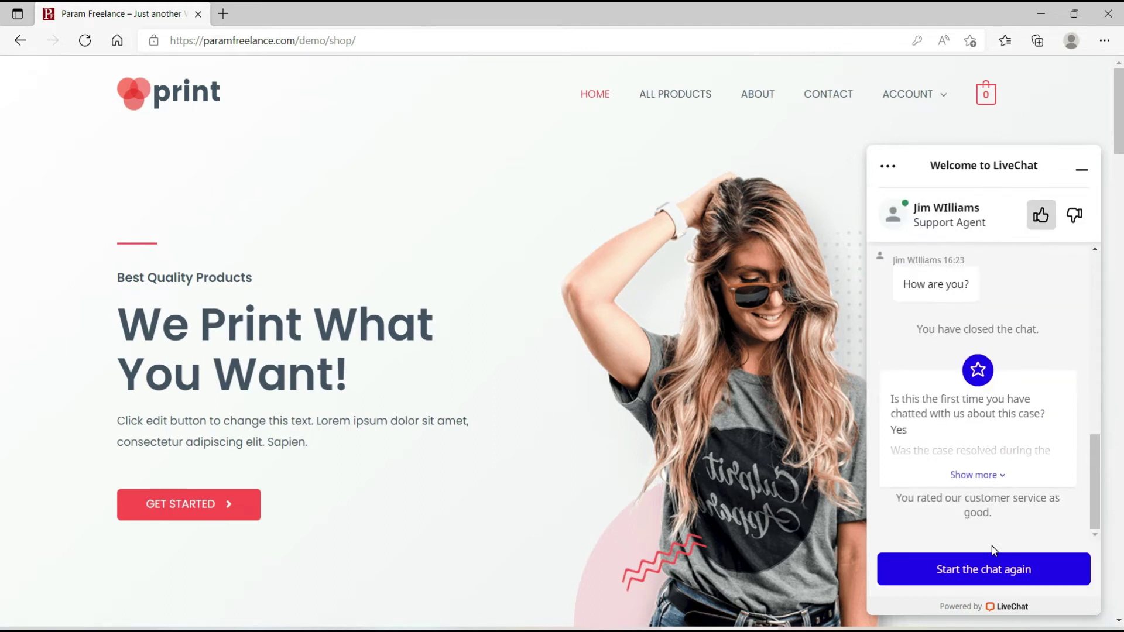
left_click(1082, 169)
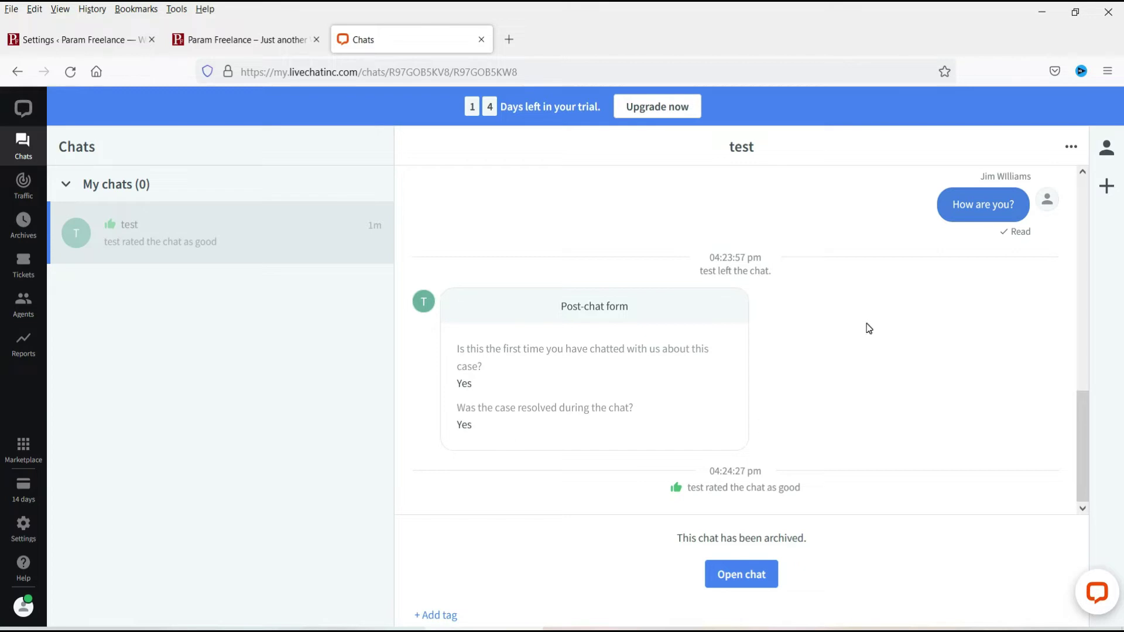
- Cycle back to the LiveChat app tab and open the Agents page
key("ctrl+Tab")
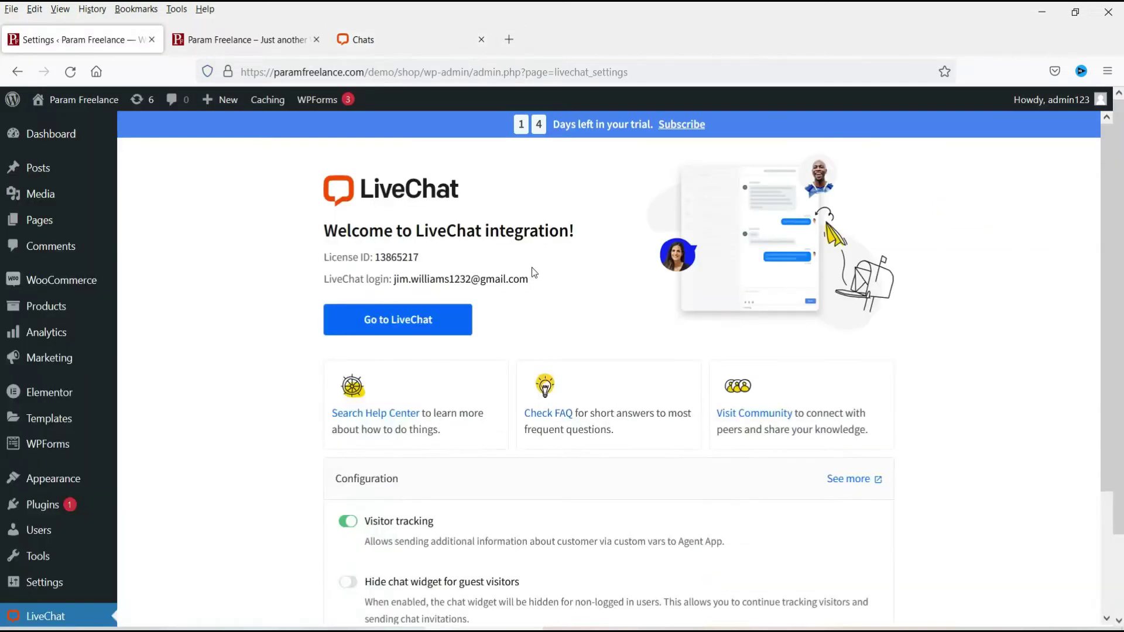
key("ctrl+Tab")
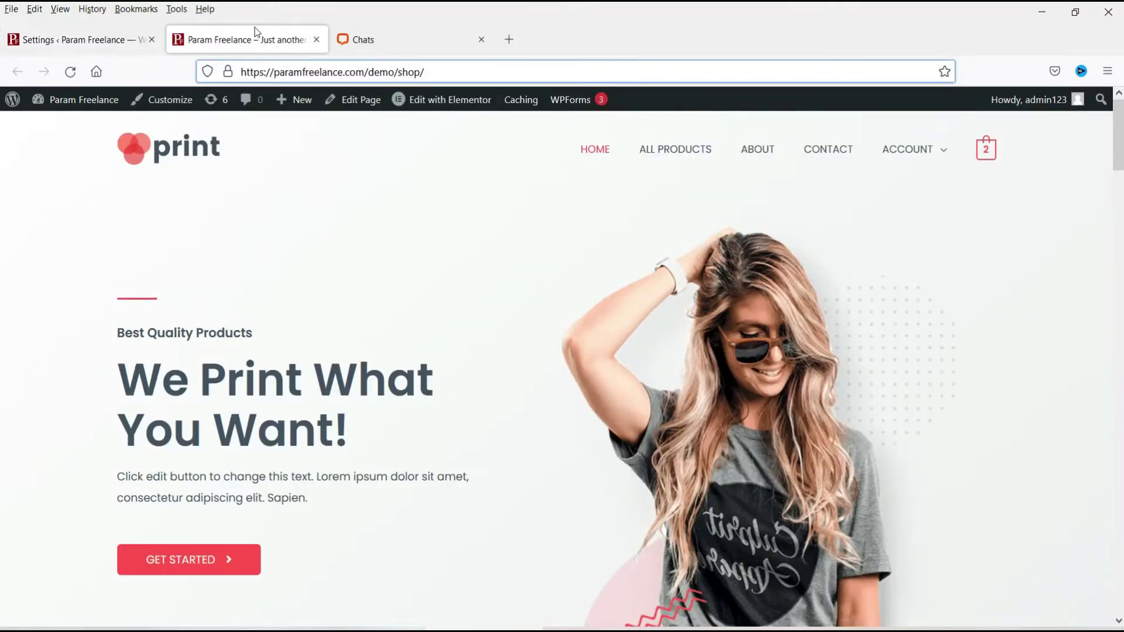
key("ctrl+Tab")
left_click(23, 304)
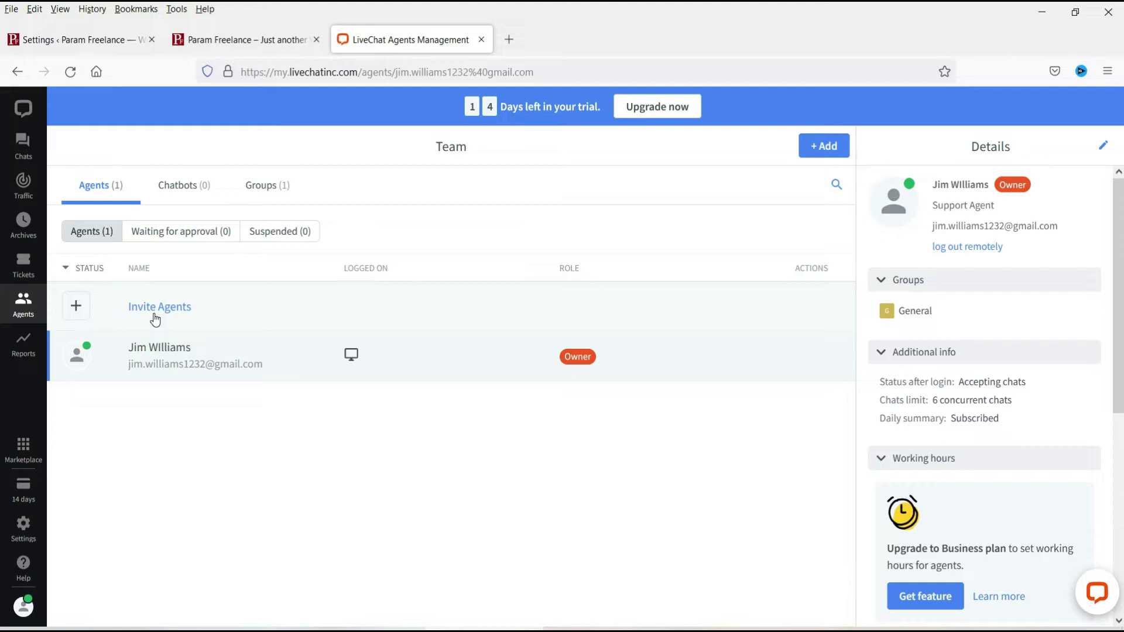
- Review the Reports page, glance at the shop chat window and trial subscription details, then open Settings
left_click(23, 345)
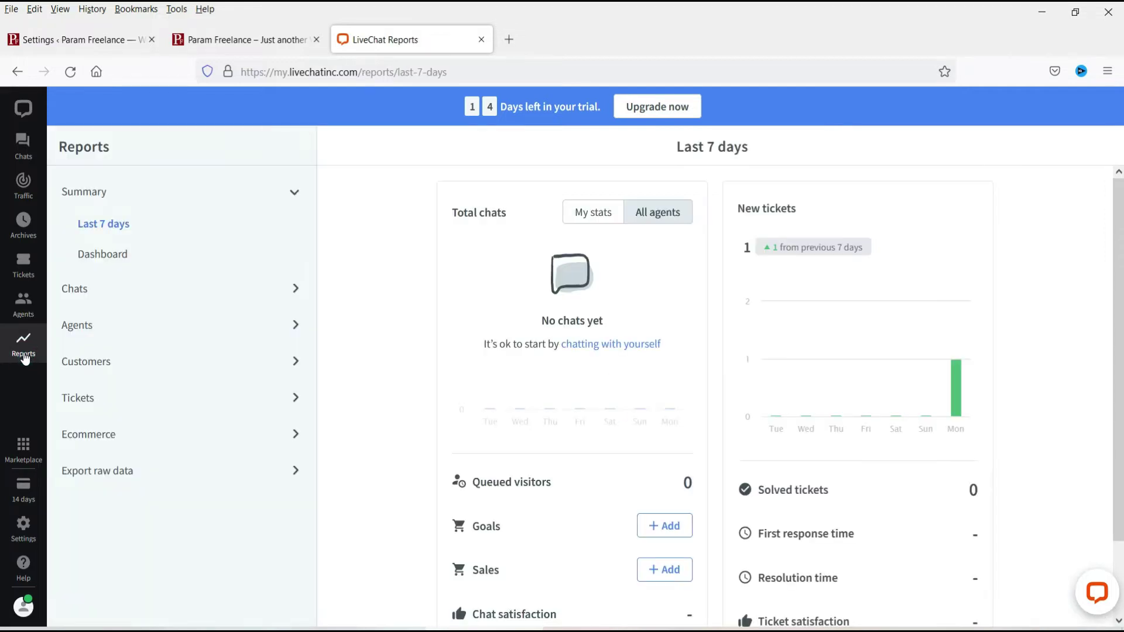
scroll(773, 378, "down", 1)
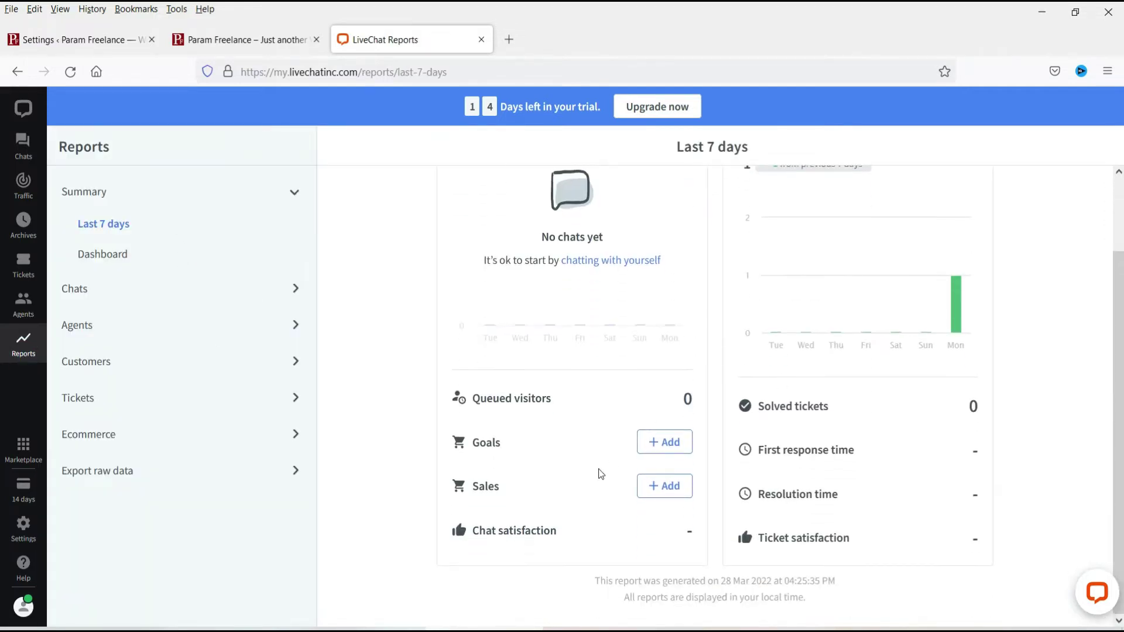
scroll(634, 349, "up", 1)
scroll(939, 414, "down", 1)
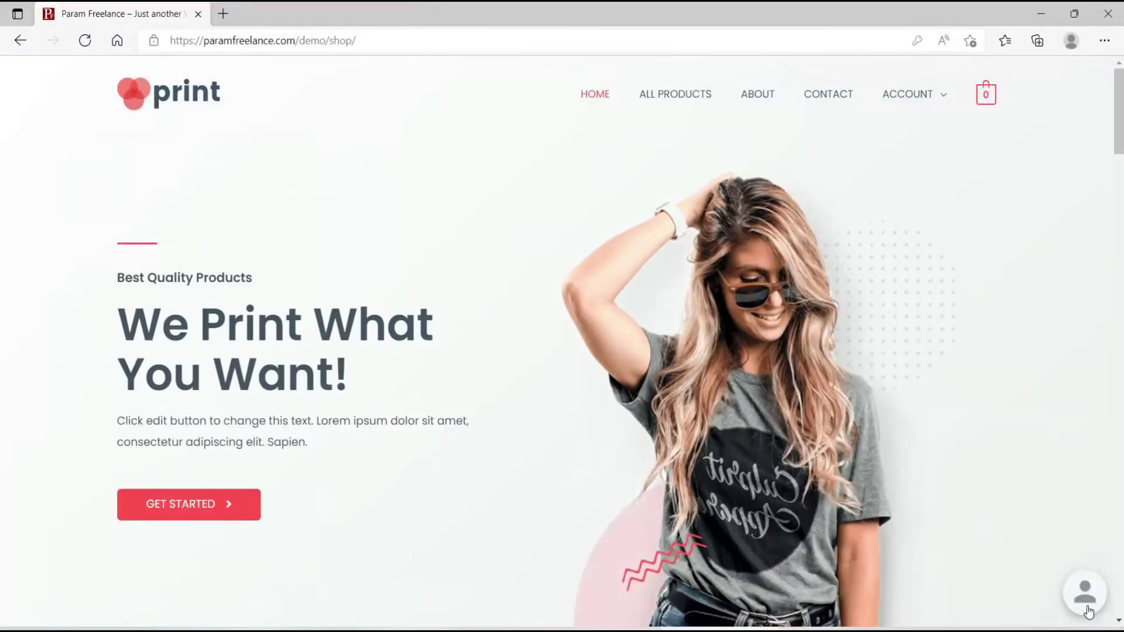
left_click(1086, 593)
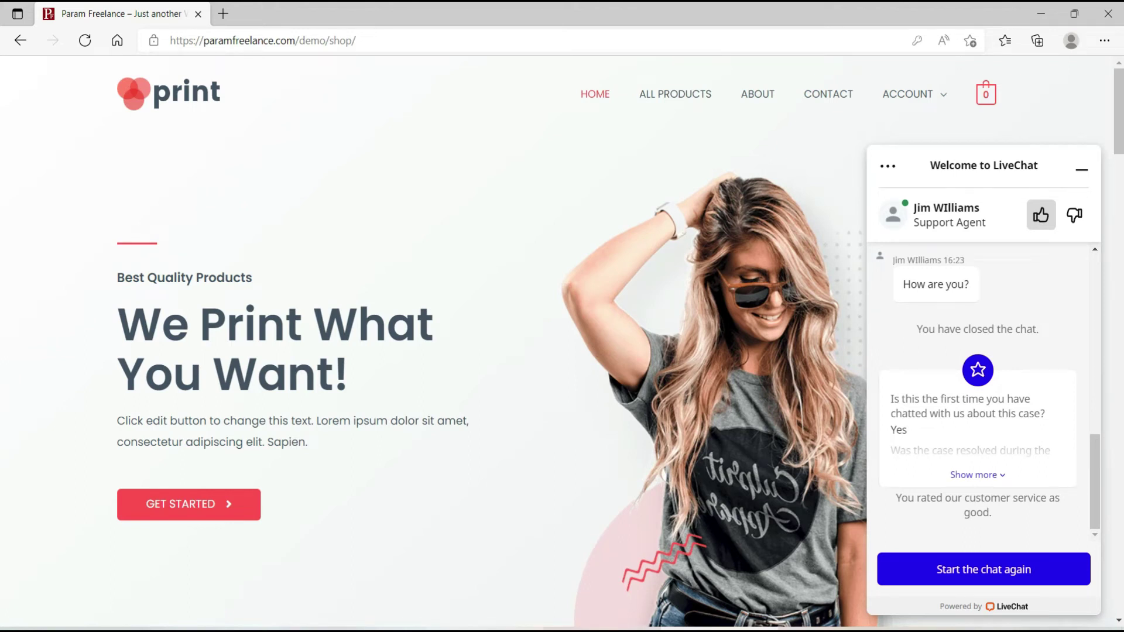
left_click(483, 579)
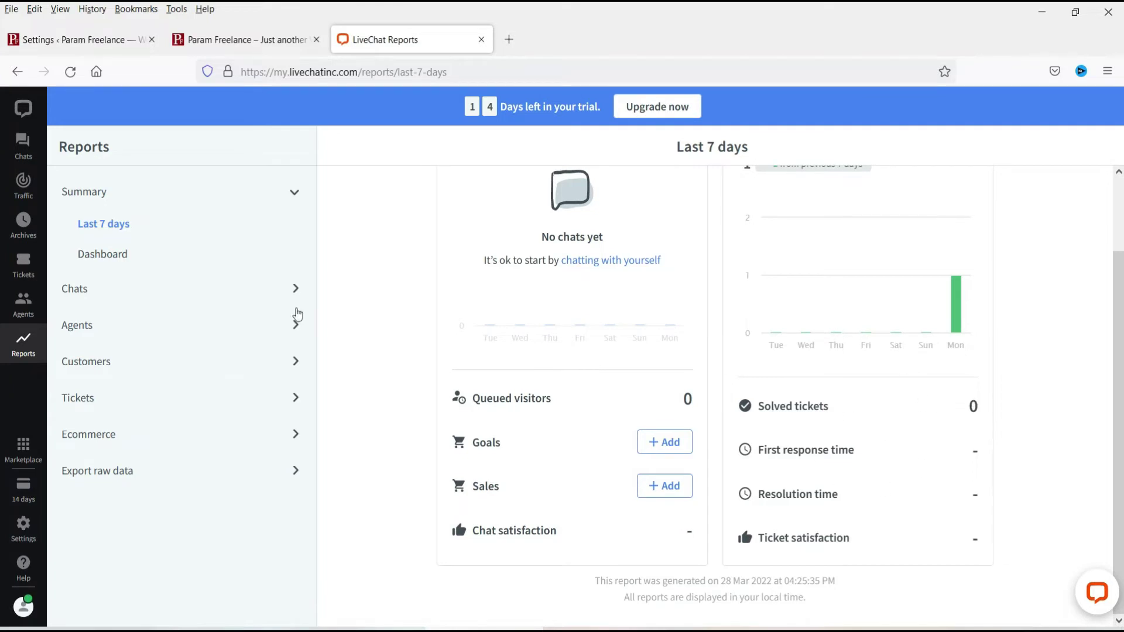
left_click(15, 492)
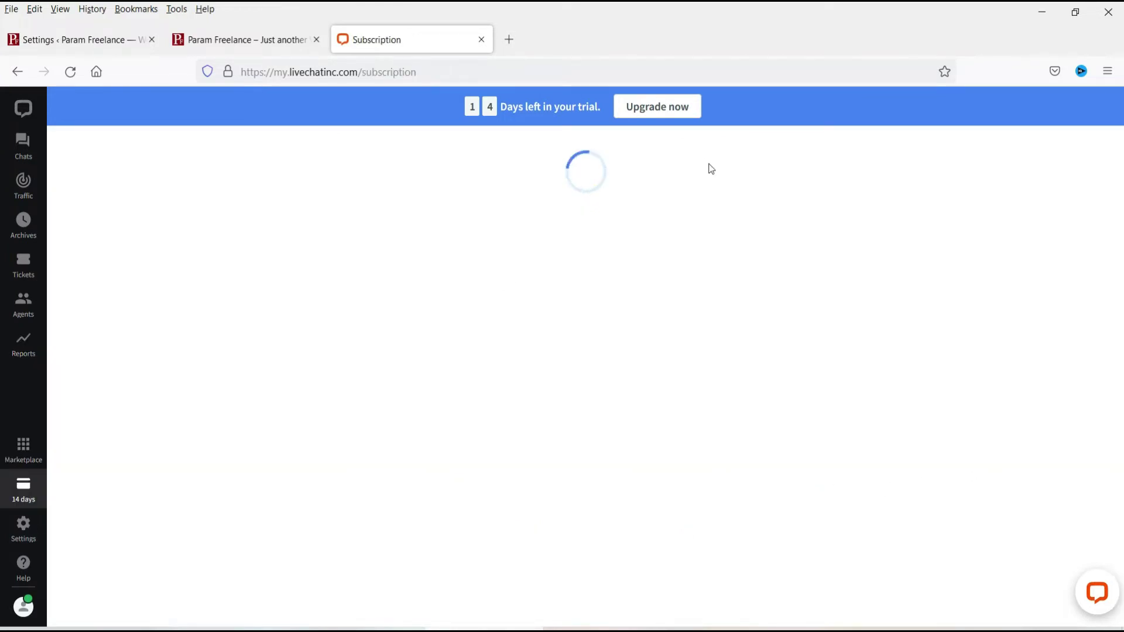
left_click(22, 530)
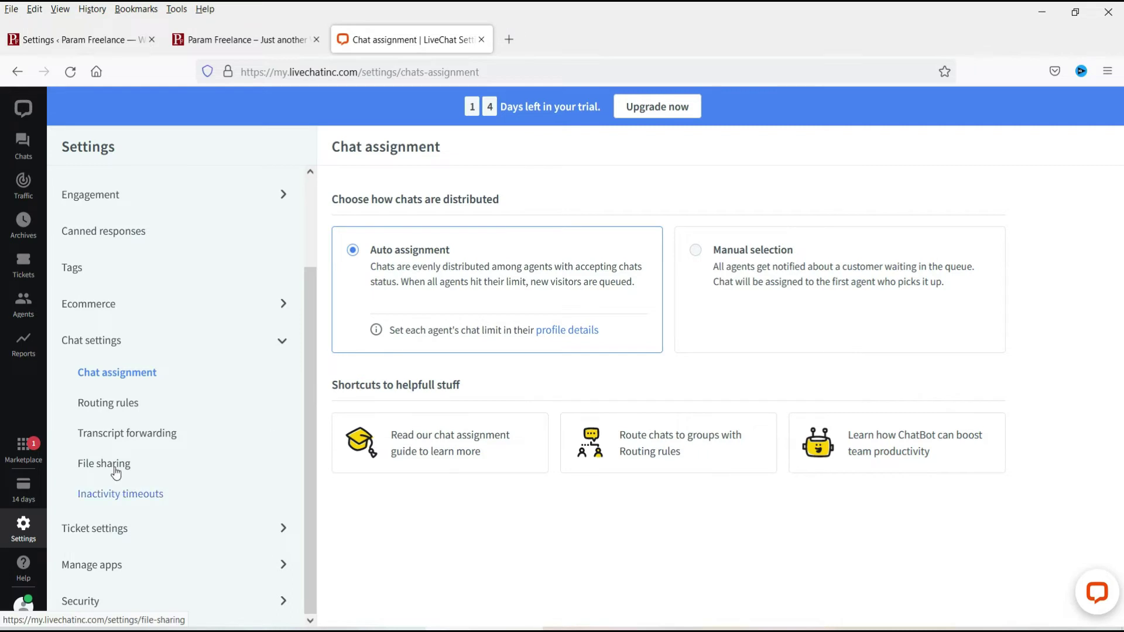
- Browse the Transcript forwarding, ticket Email notifications and website Channels settings pages
left_click(130, 433)
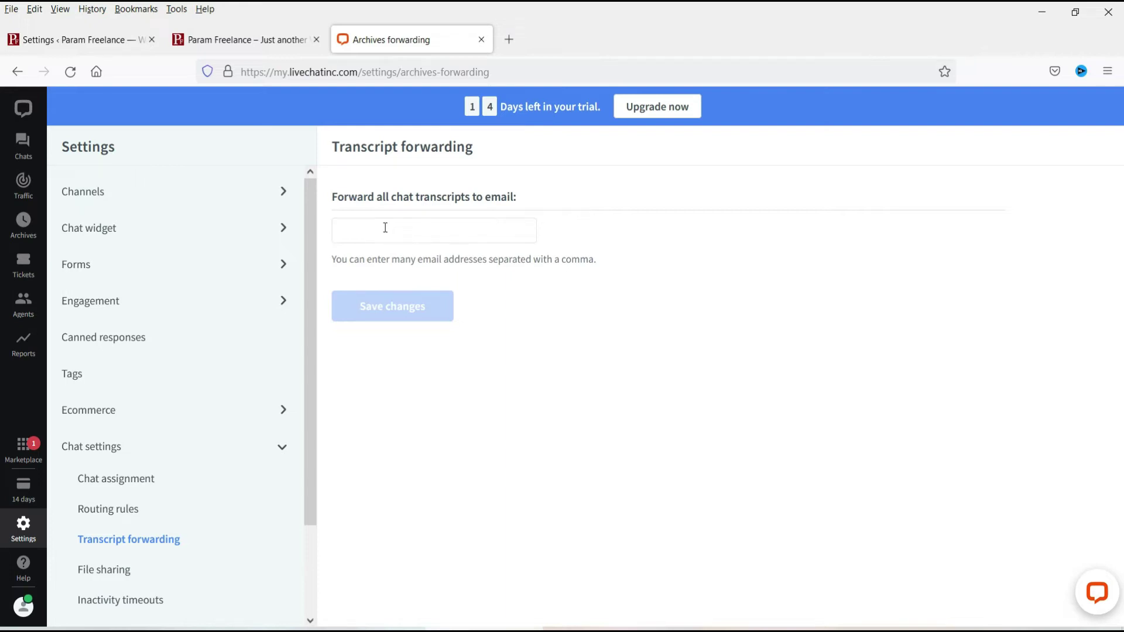
scroll(166, 399, "down", 2)
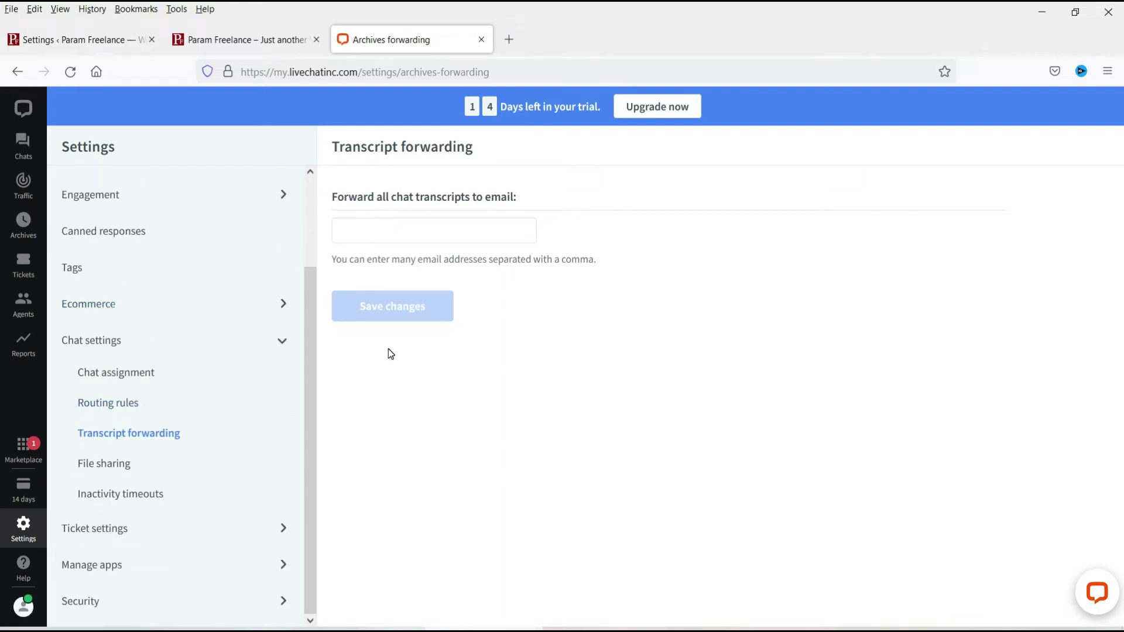
left_click(163, 530)
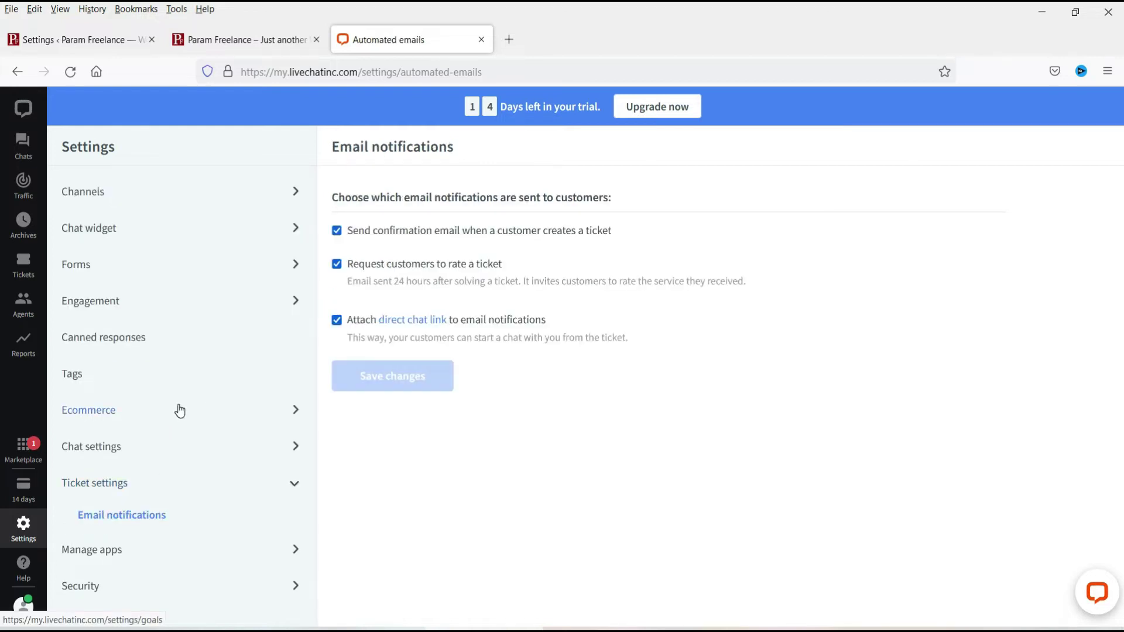
left_click(150, 190)
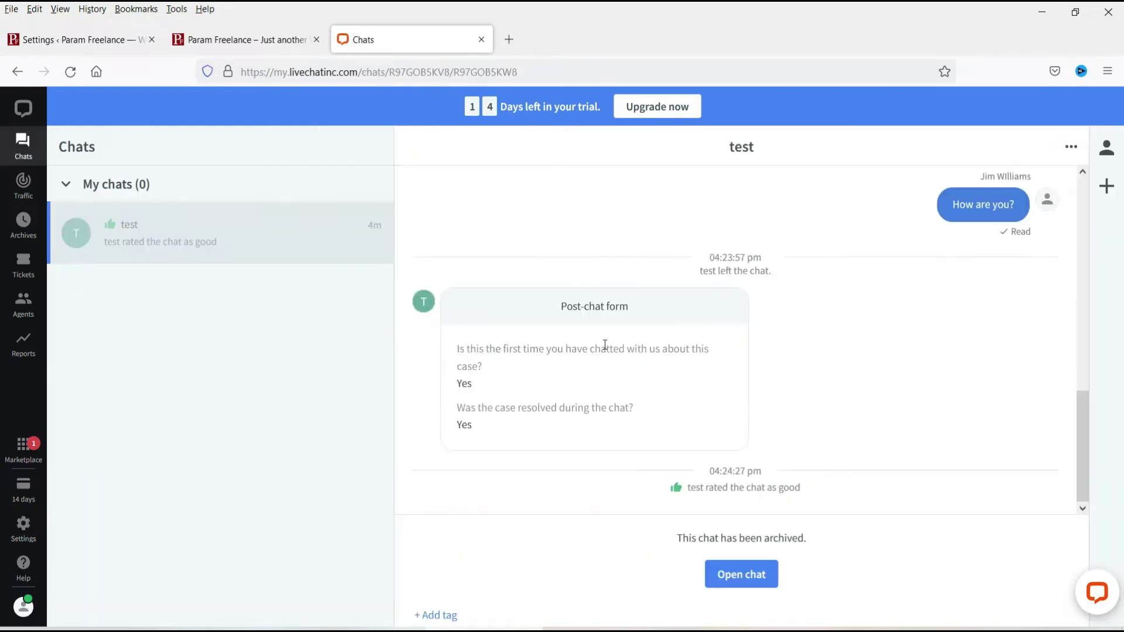
- From the Traffic visitor list, start a chat with the visitor named test
left_click(23, 184)
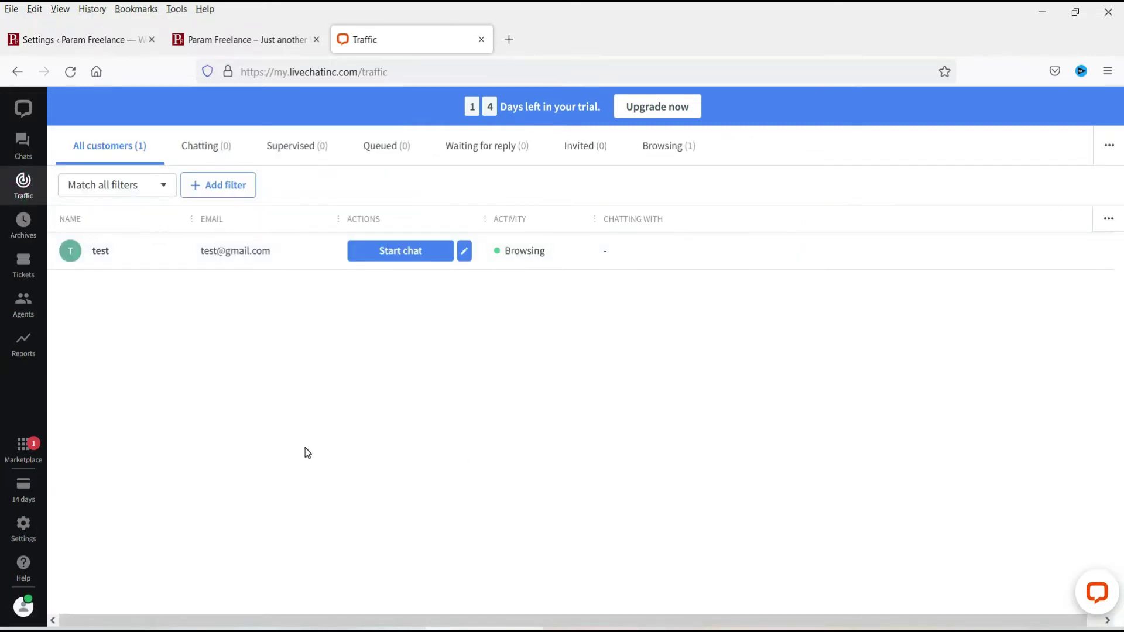
left_click(385, 255)
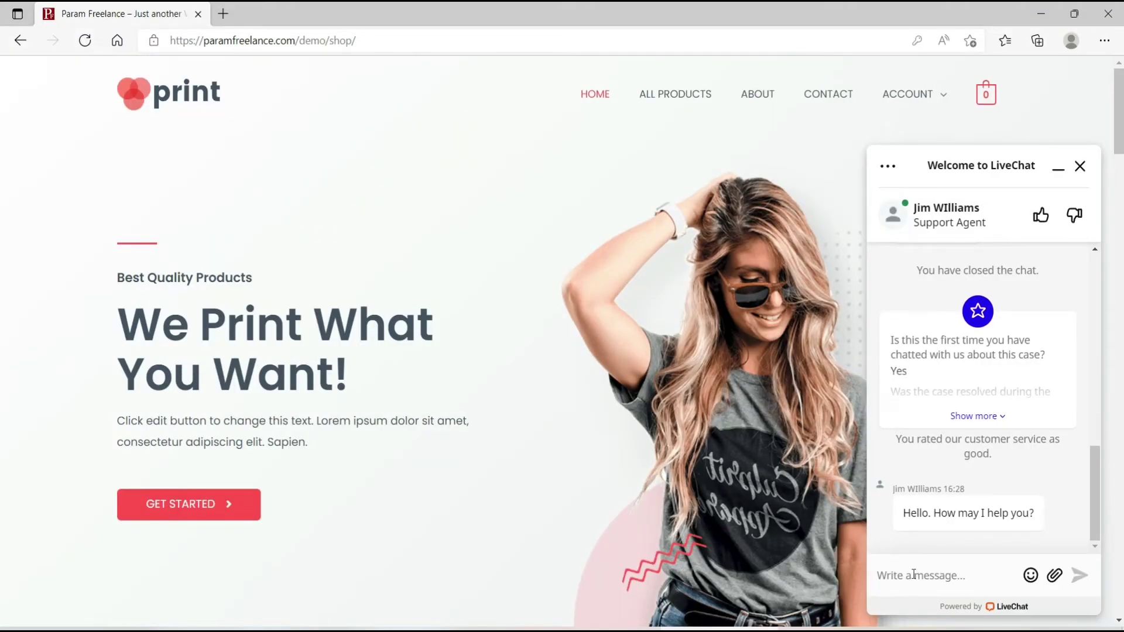
- Copy the shop address from Edge and load it in a new Chrome window
left_click(382, 37)
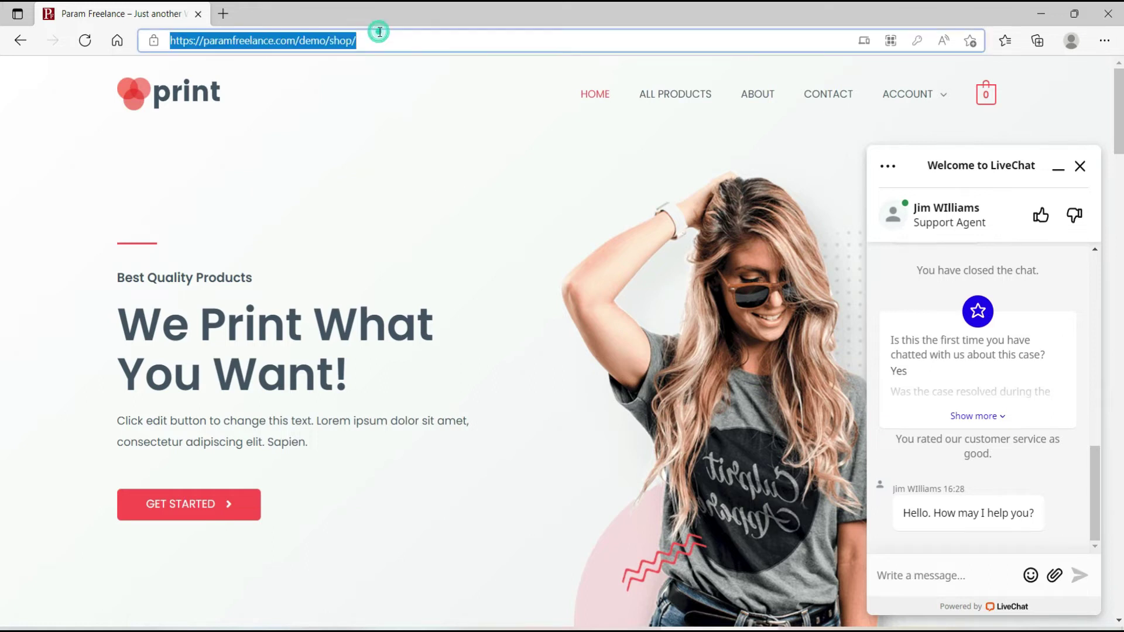
key("alt+Tab")
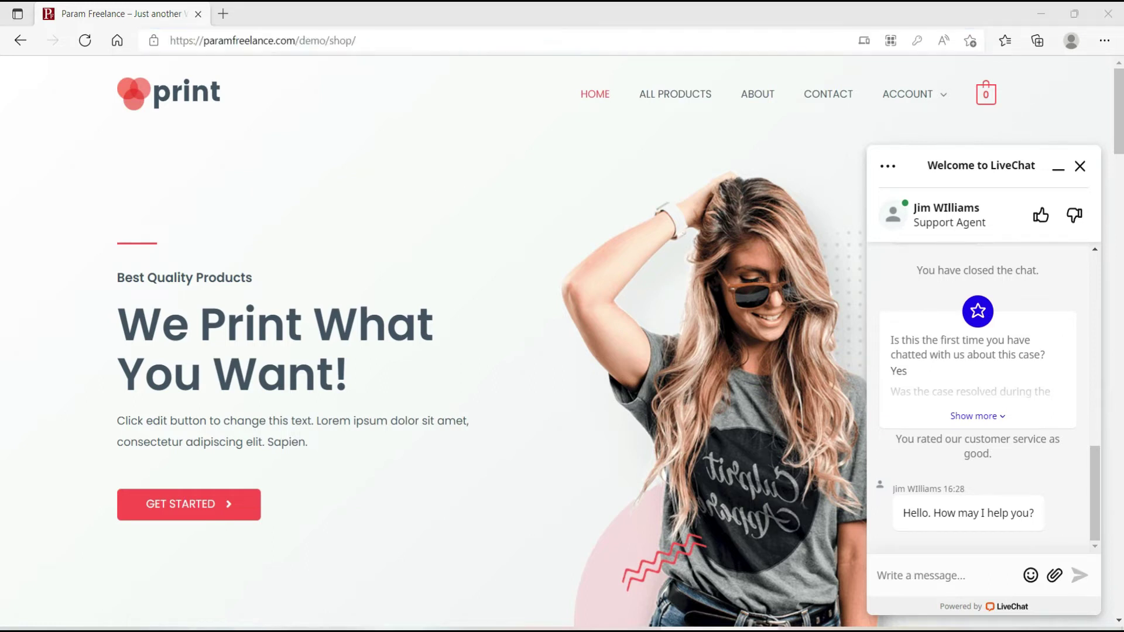
key("ctrl+n")
type("paramfreelance.com/demo/shop/")
key("Return")
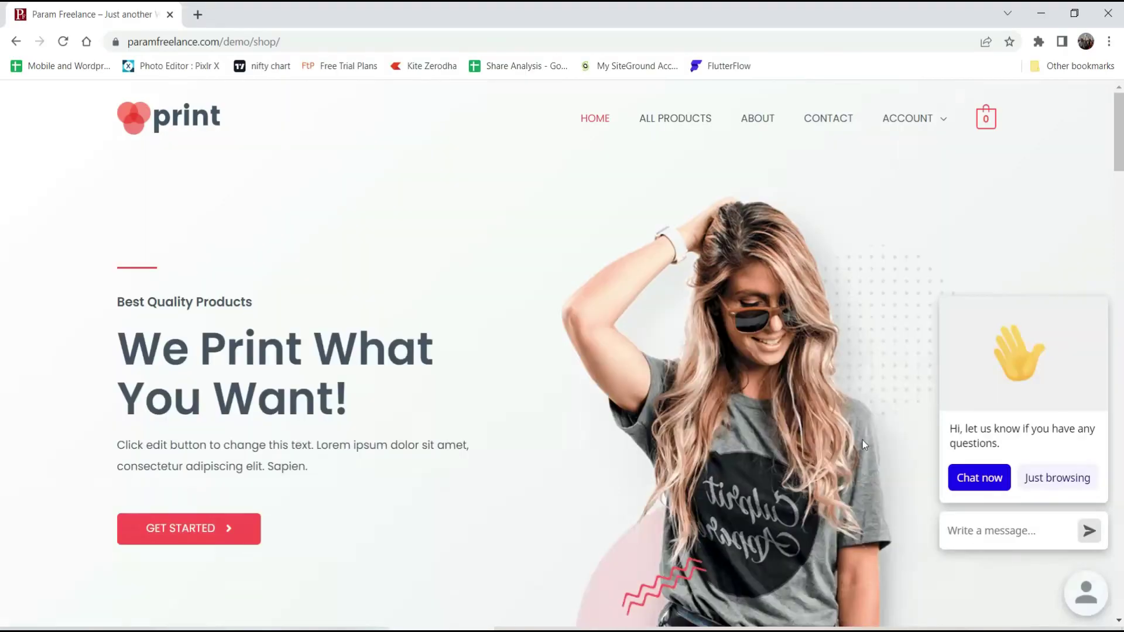
mouse_move(1023, 421)
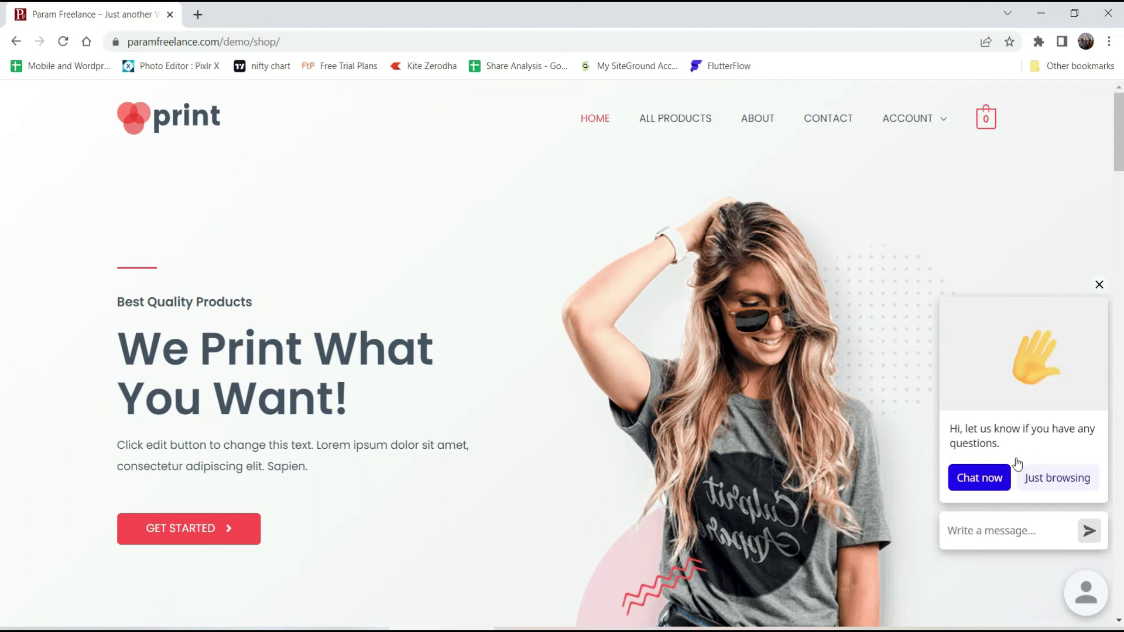
- Close the chat invitation and add the 1 Hour Online Yoga session from All Products to the cart
left_click(1100, 286)
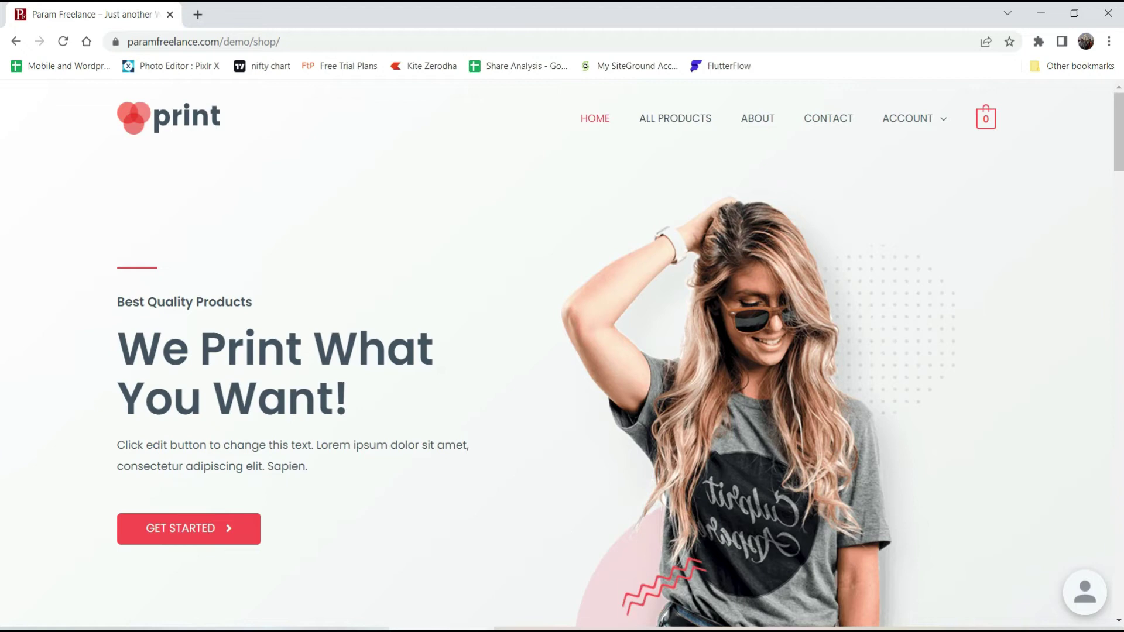
key("alt+Tab")
key("alt+Tab")
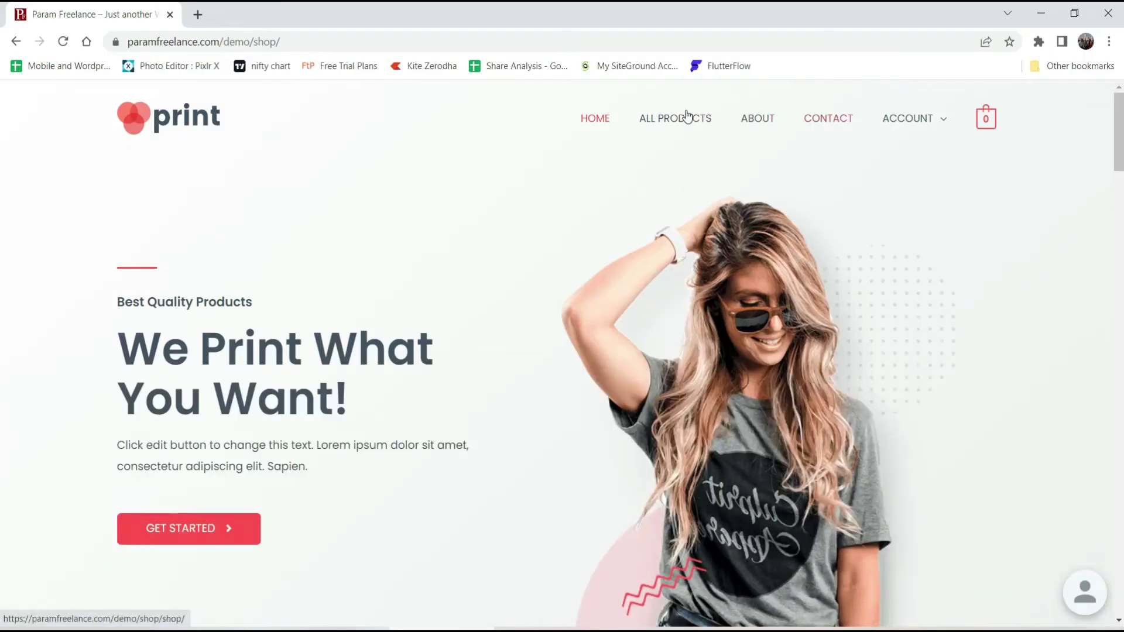
left_click(683, 118)
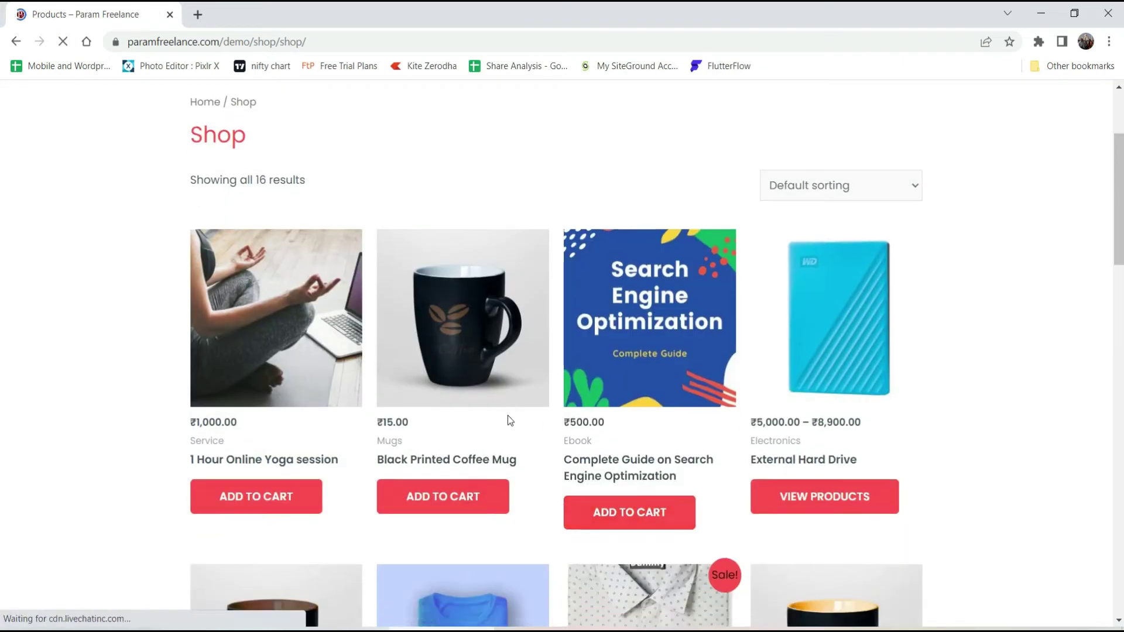
scroll(519, 400, "down", 2)
left_click(251, 365)
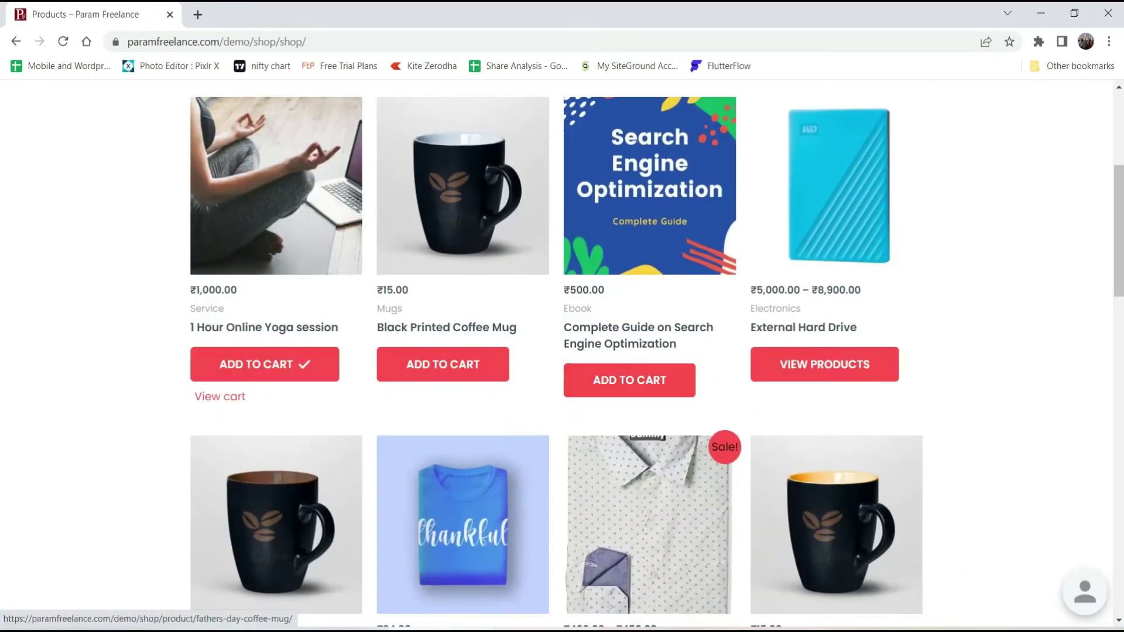
key("alt+Tab")
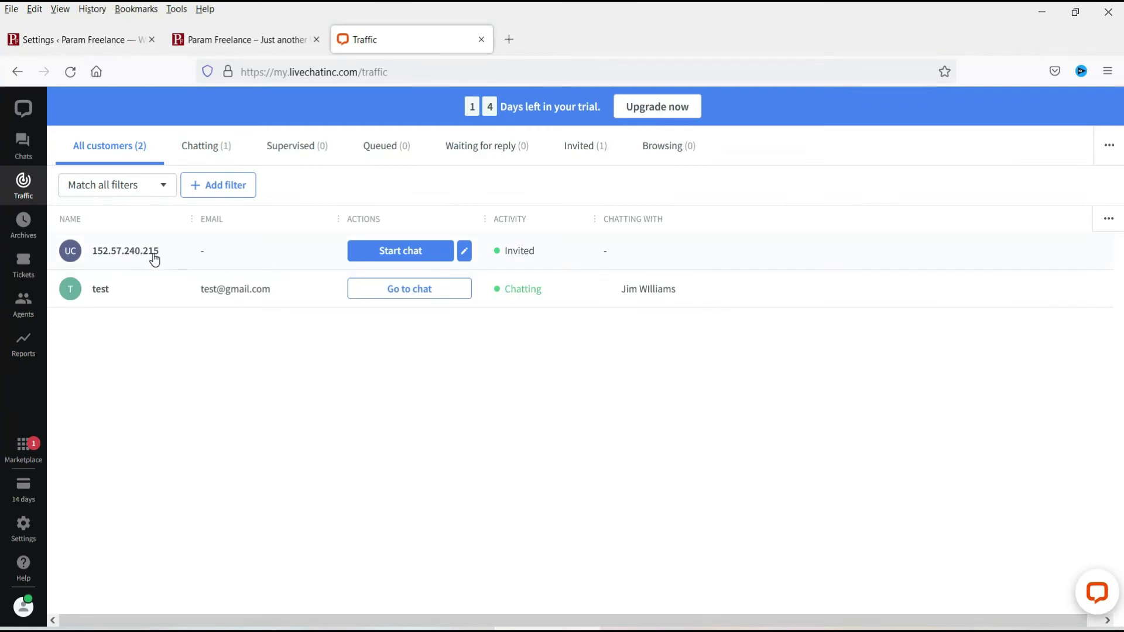
- Review the unnamed visitor's Details panel on the Traffic page, then start a chat with them
left_click(153, 258)
scroll(1027, 398, "down", 1)
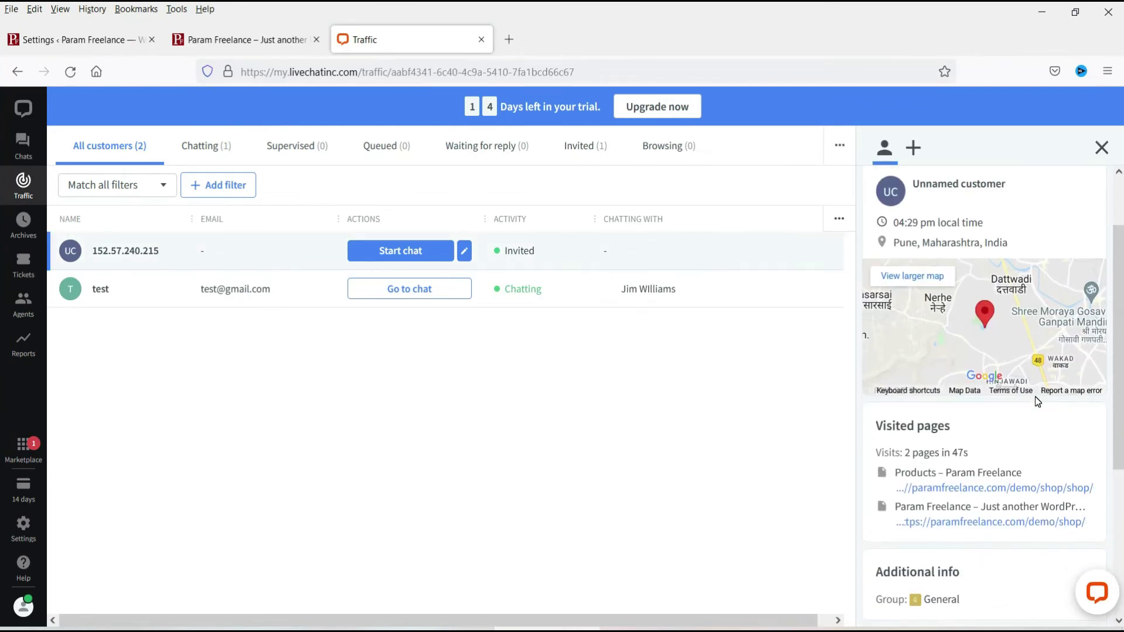
scroll(1037, 401, "up", 1)
scroll(1000, 324, "down", 2)
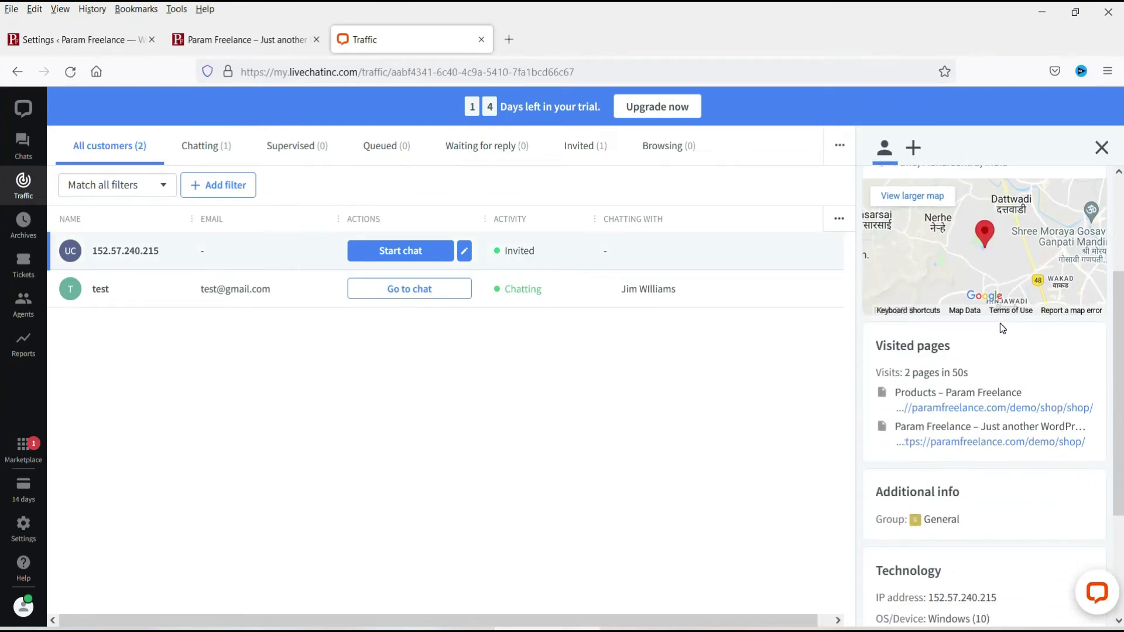
scroll(1005, 339, "down", 1)
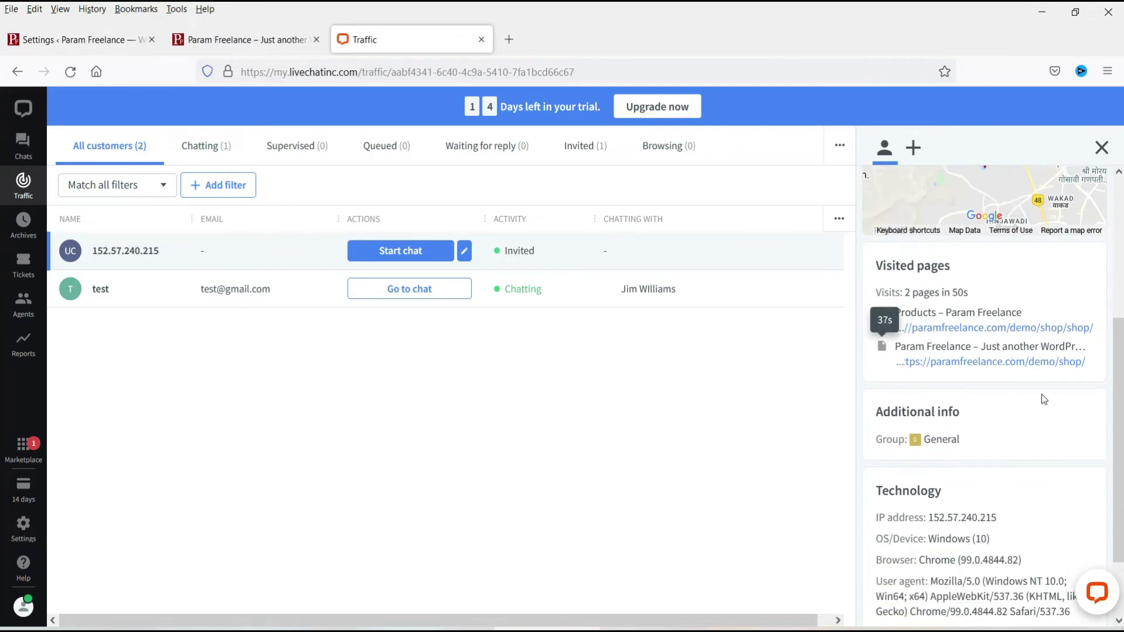
scroll(1047, 400, "down", 1)
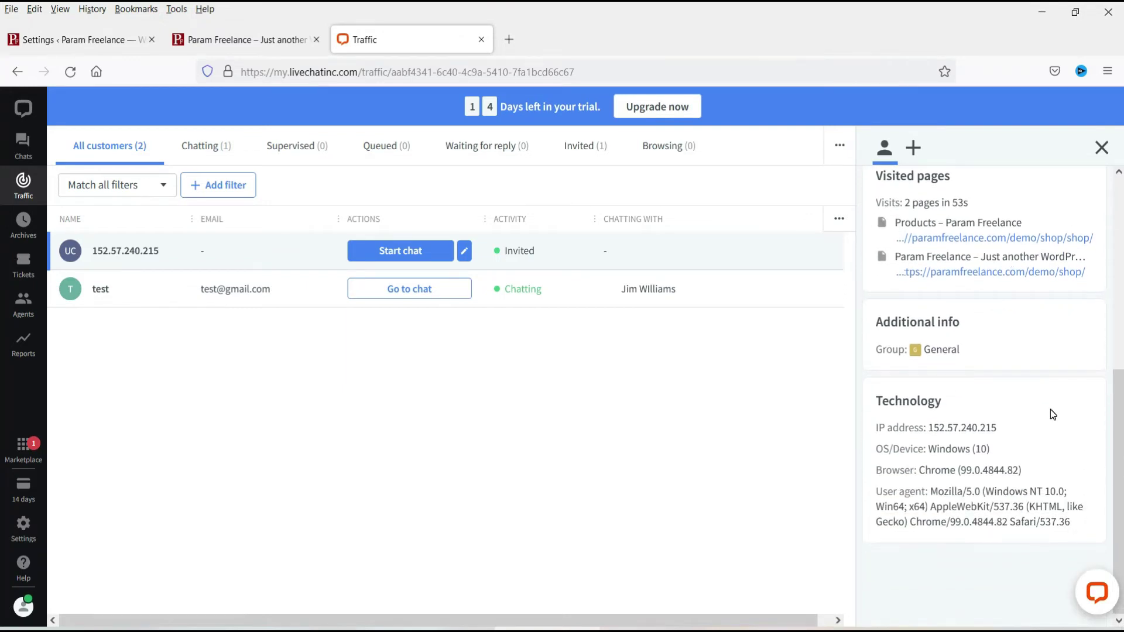
scroll(1051, 409, "up", 4)
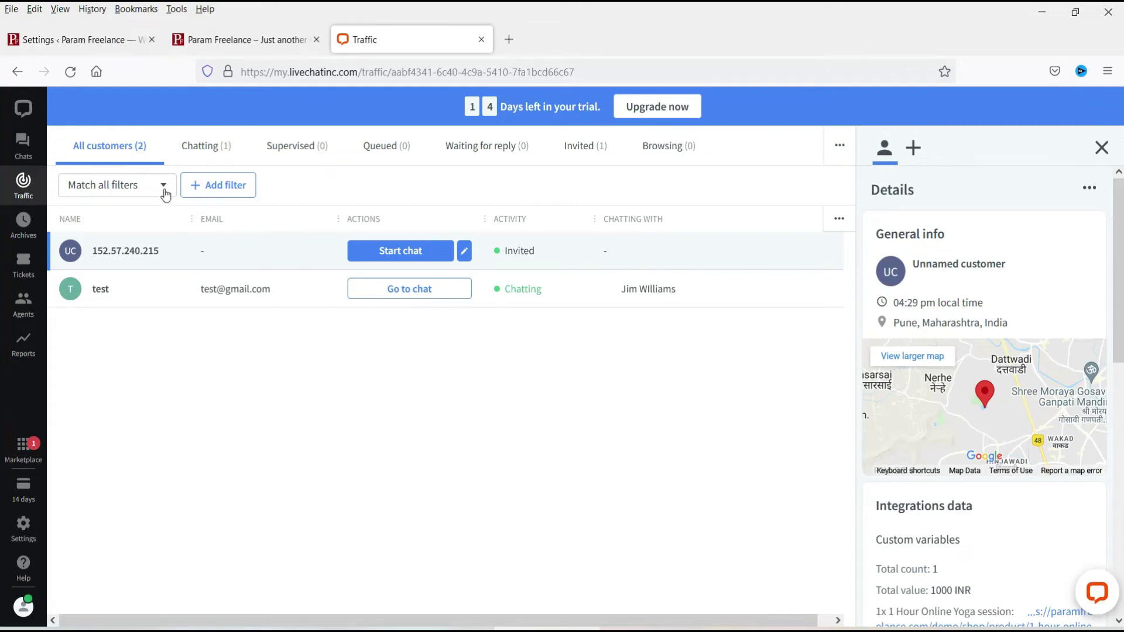
scroll(1068, 394, "down", 6)
scroll(1069, 394, "down", 1)
scroll(1054, 439, "up", 4)
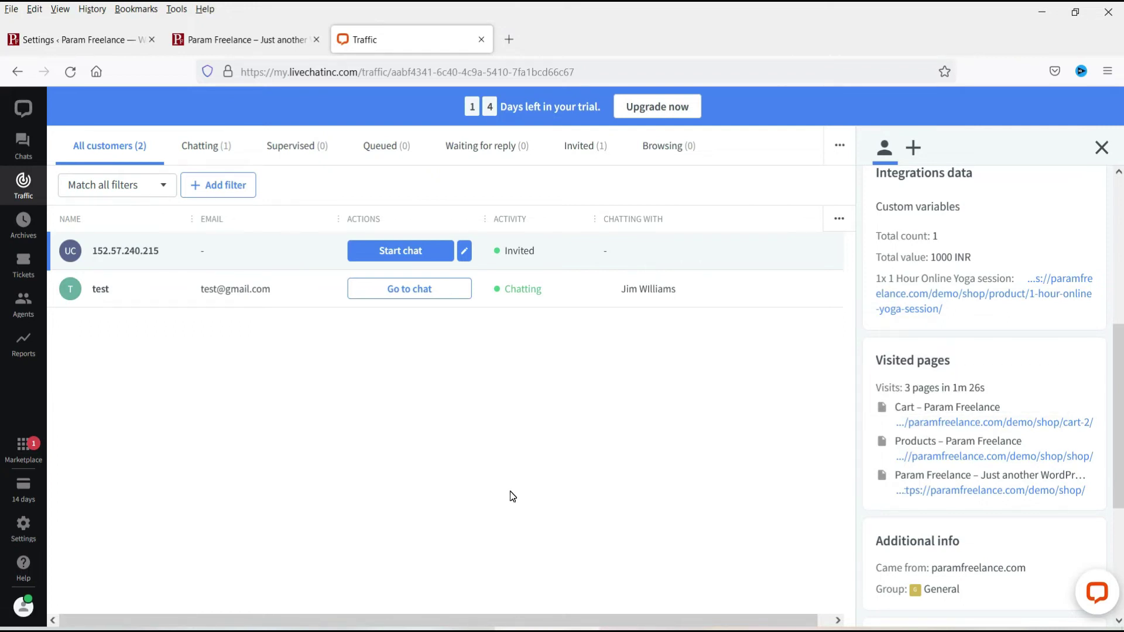
left_click(396, 254)
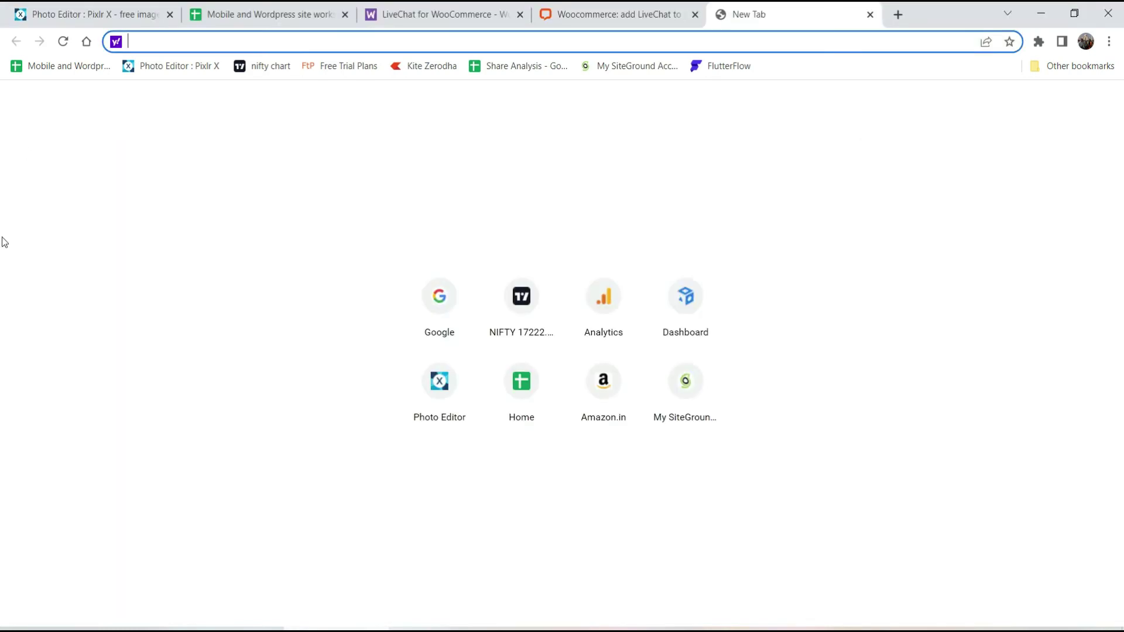
- Read the LiveChat for WooCommerce description, including the sentence on tracking cart details
left_click(391, 14)
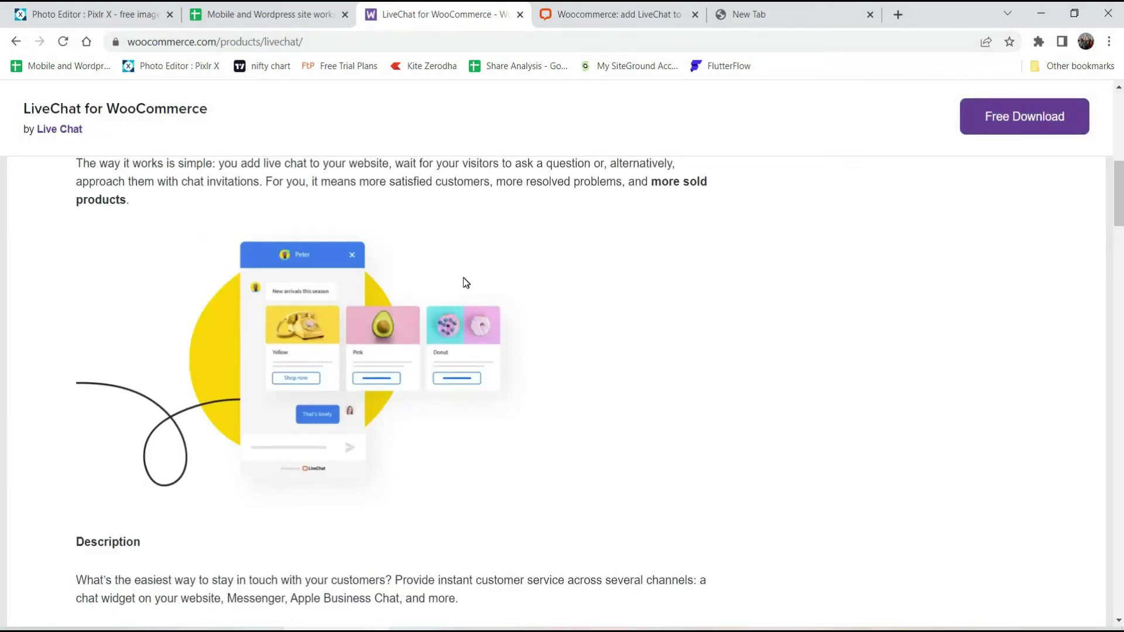
scroll(538, 316, "down", 2)
scroll(560, 337, "down", 2)
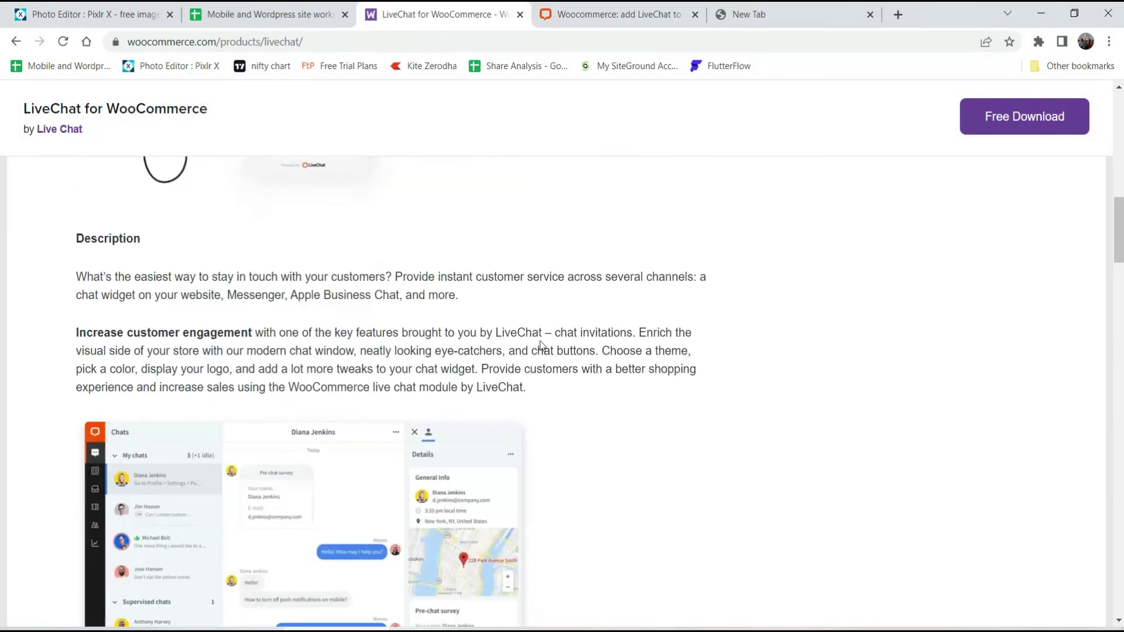
left_click_drag(113, 332, 290, 334)
left_click(490, 340)
scroll(575, 320, "down", 1)
scroll(576, 320, "down", 1)
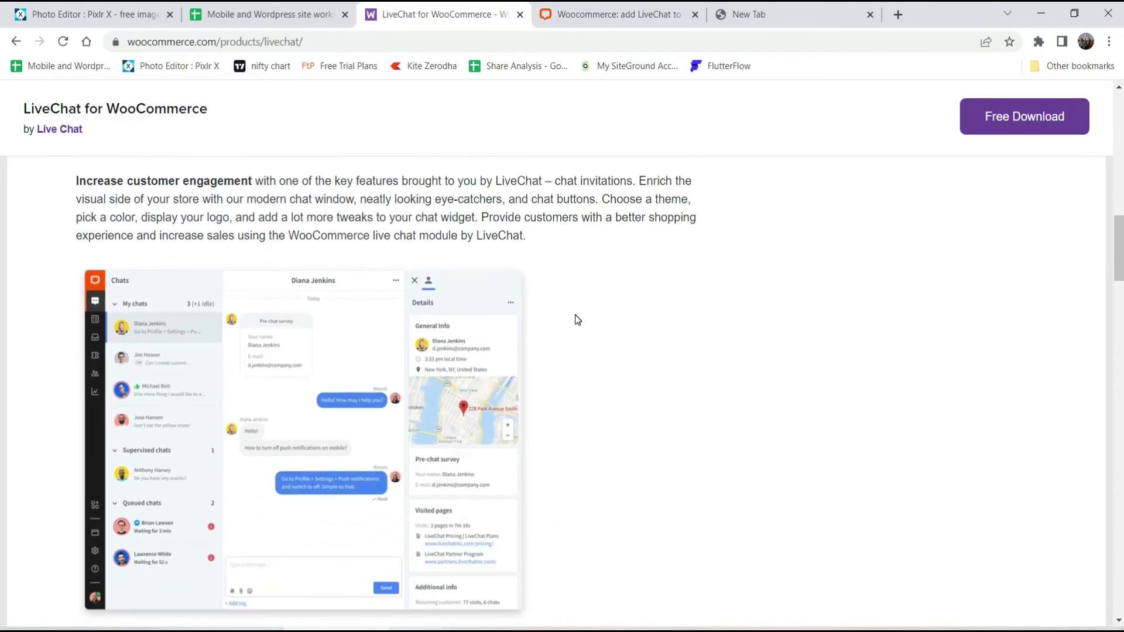
scroll(575, 316, "down", 3)
scroll(591, 329, "down", 1)
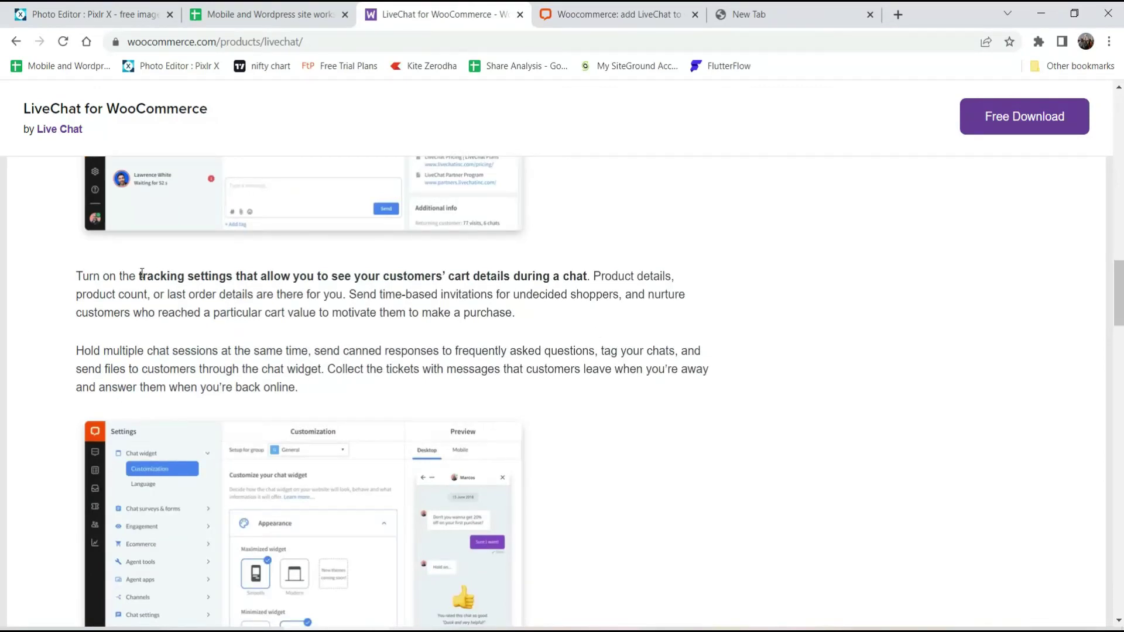
left_click_drag(140, 276, 289, 277)
left_click(358, 286)
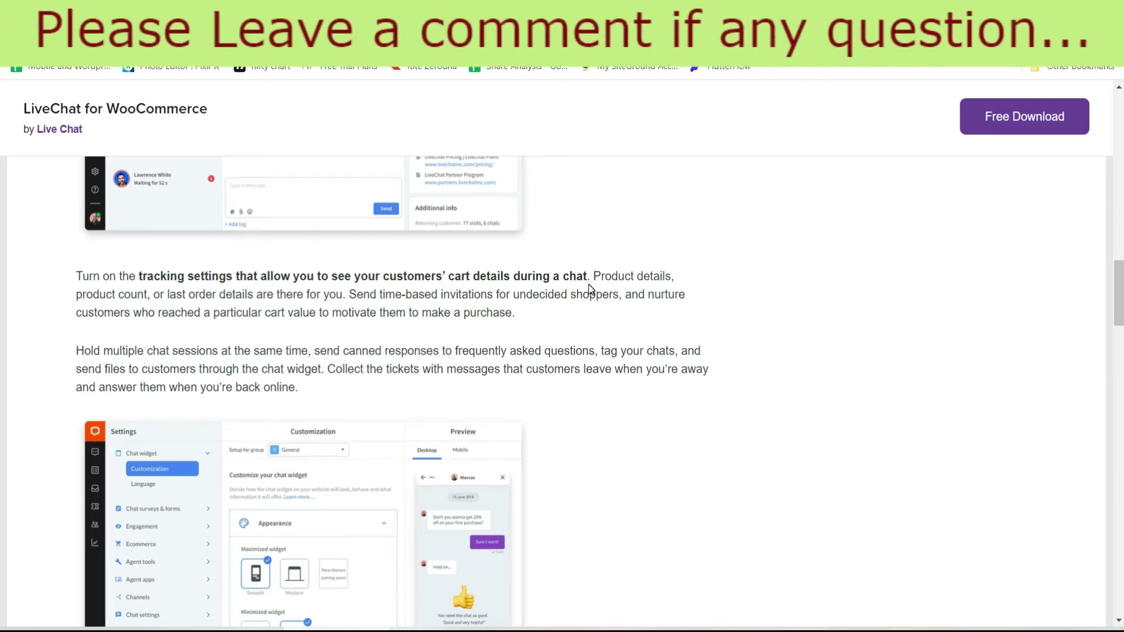
scroll(670, 382, "down", 5)
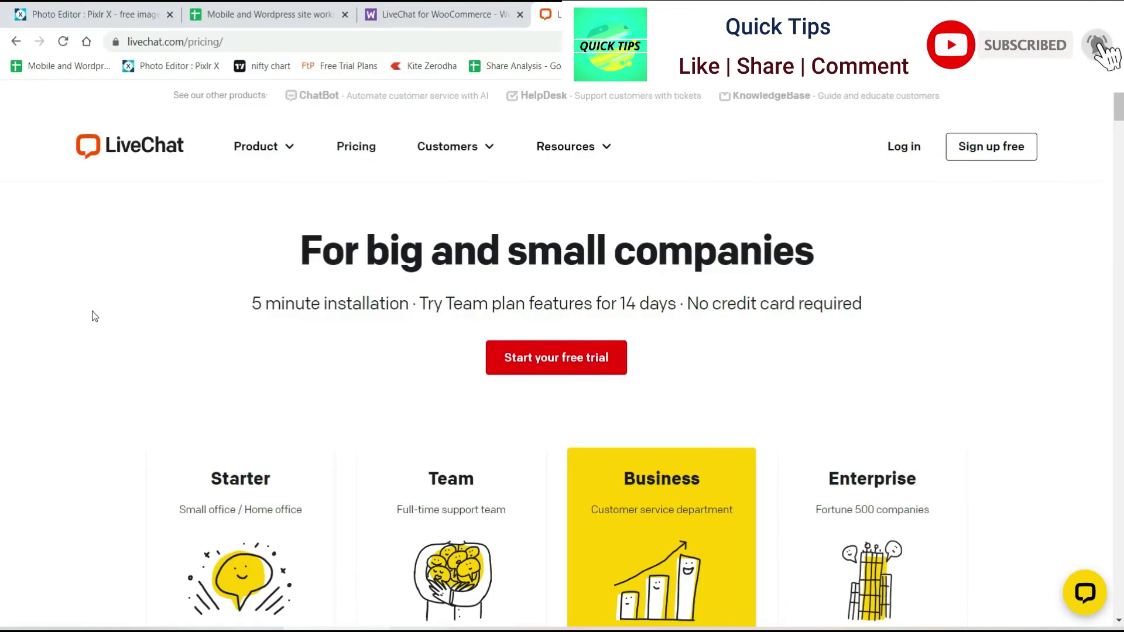
scroll(77, 322, "down", 2)
scroll(77, 322, "down", 1)
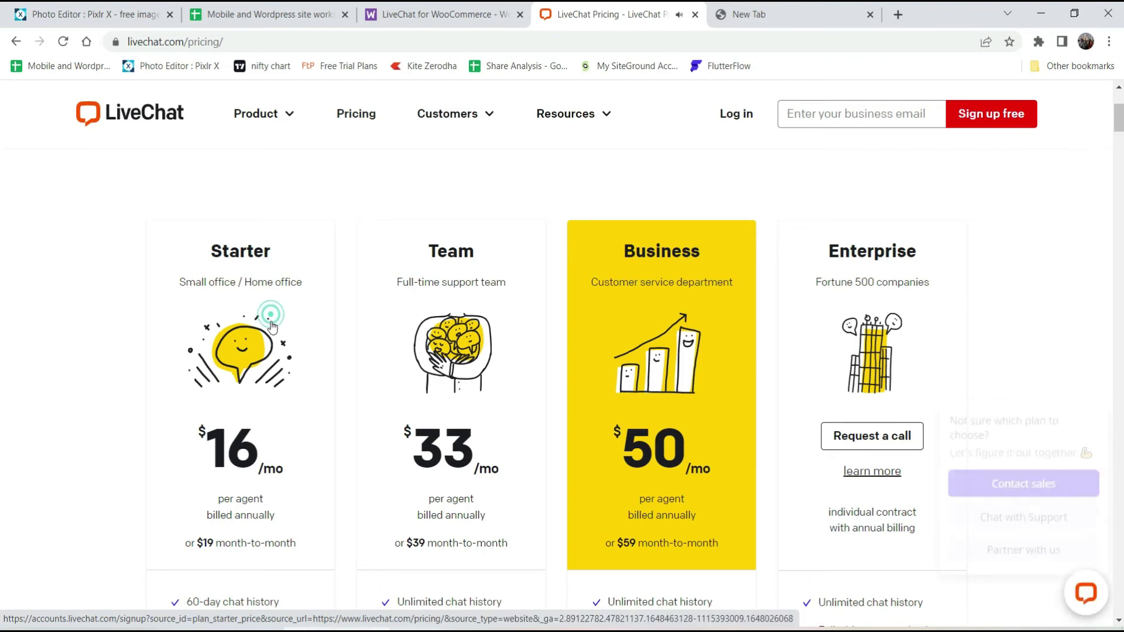
- Review the Starter, Team, Business and Enterprise plan cards and feature lists on livechat.com/pricing
left_click(248, 396)
scroll(248, 398, "down", 1)
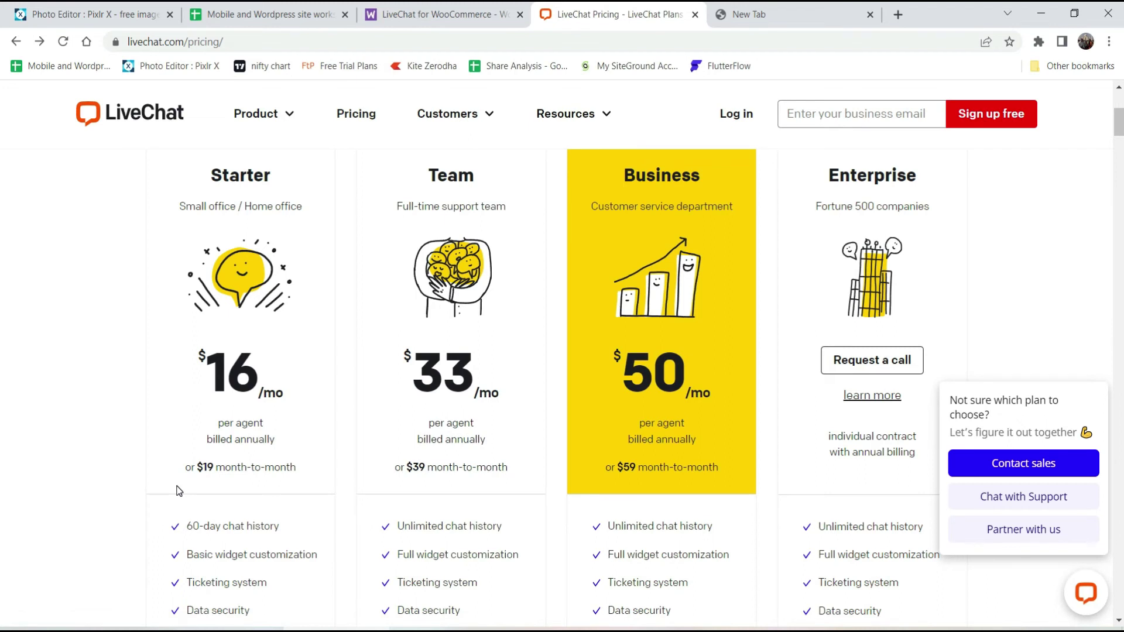
scroll(143, 486, "down", 1)
scroll(261, 421, "down", 2)
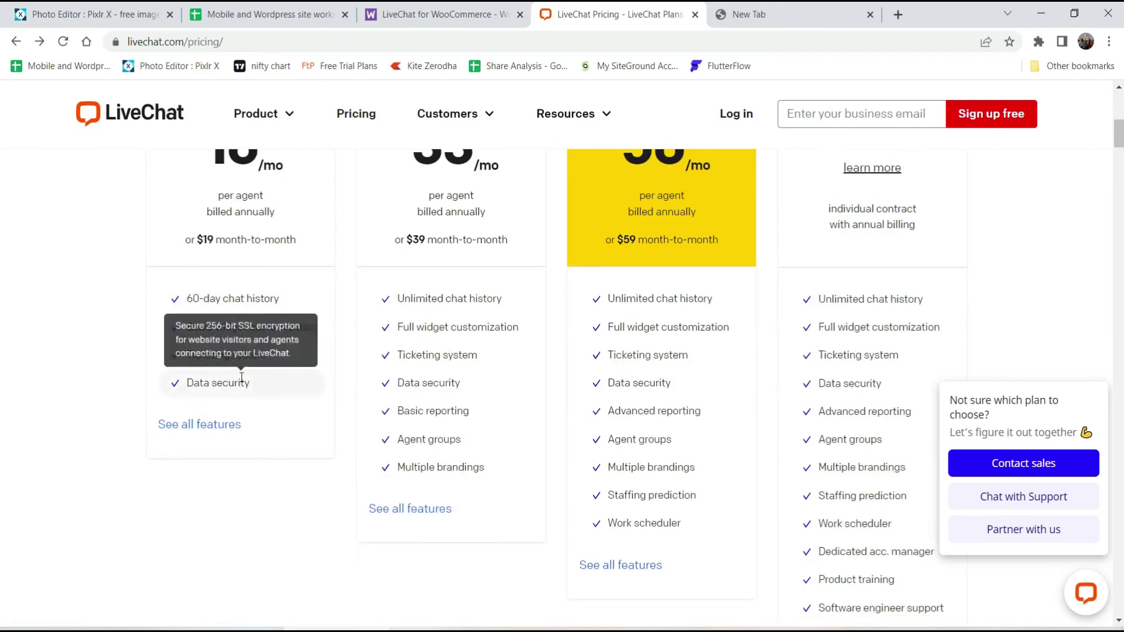
scroll(247, 332, "up", 1)
scroll(138, 318, "up", 3)
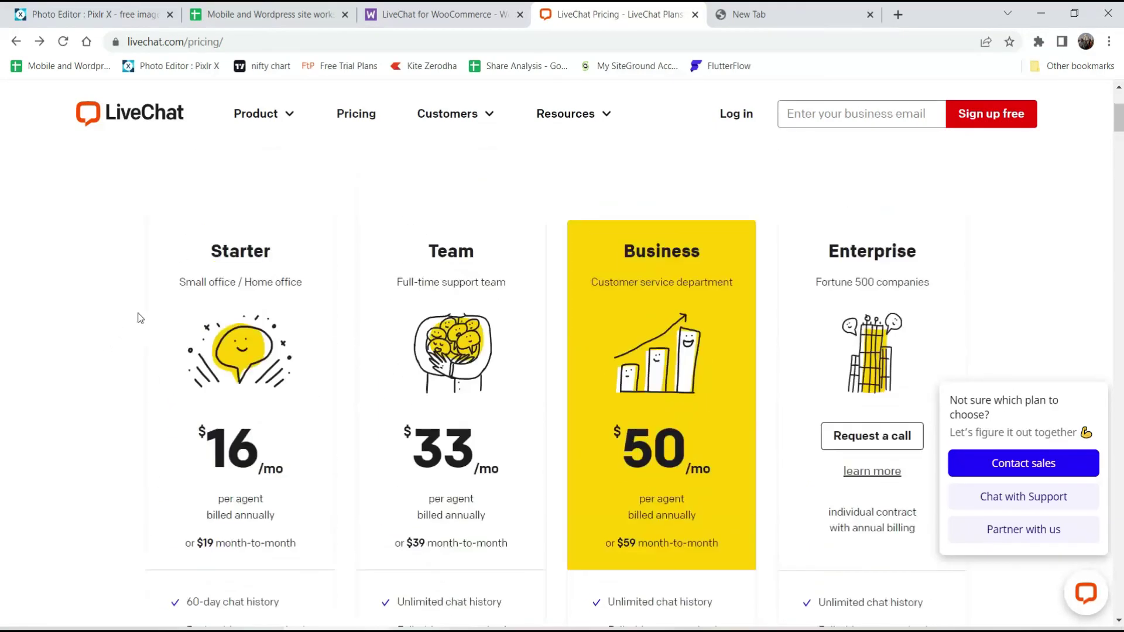
scroll(422, 328, "down", 1)
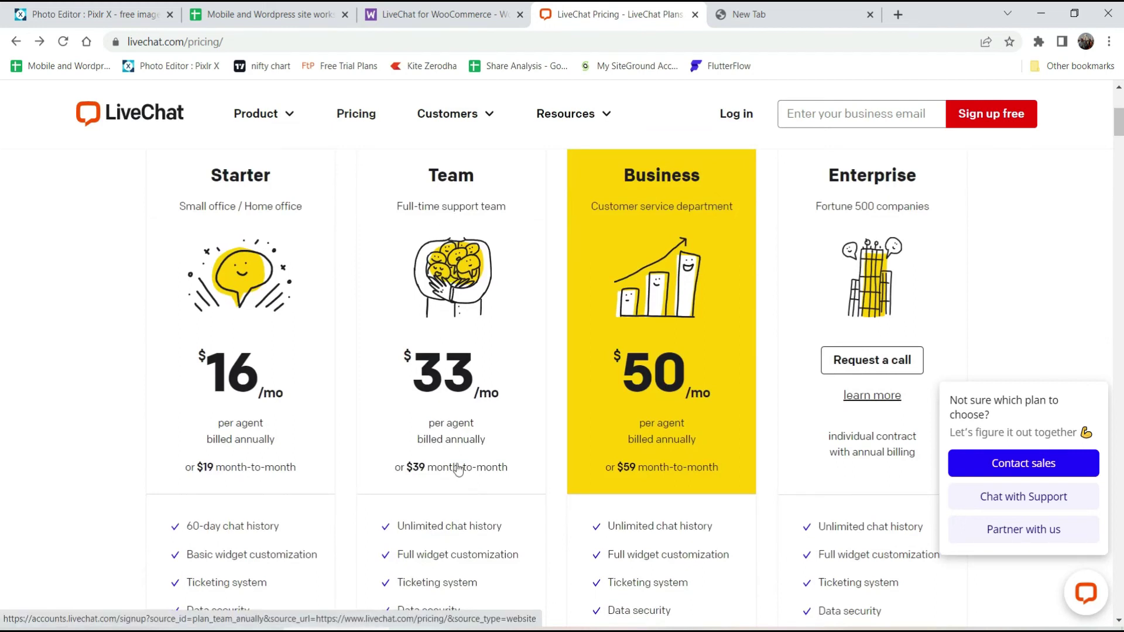
scroll(463, 455, "down", 1)
scroll(462, 455, "down", 2)
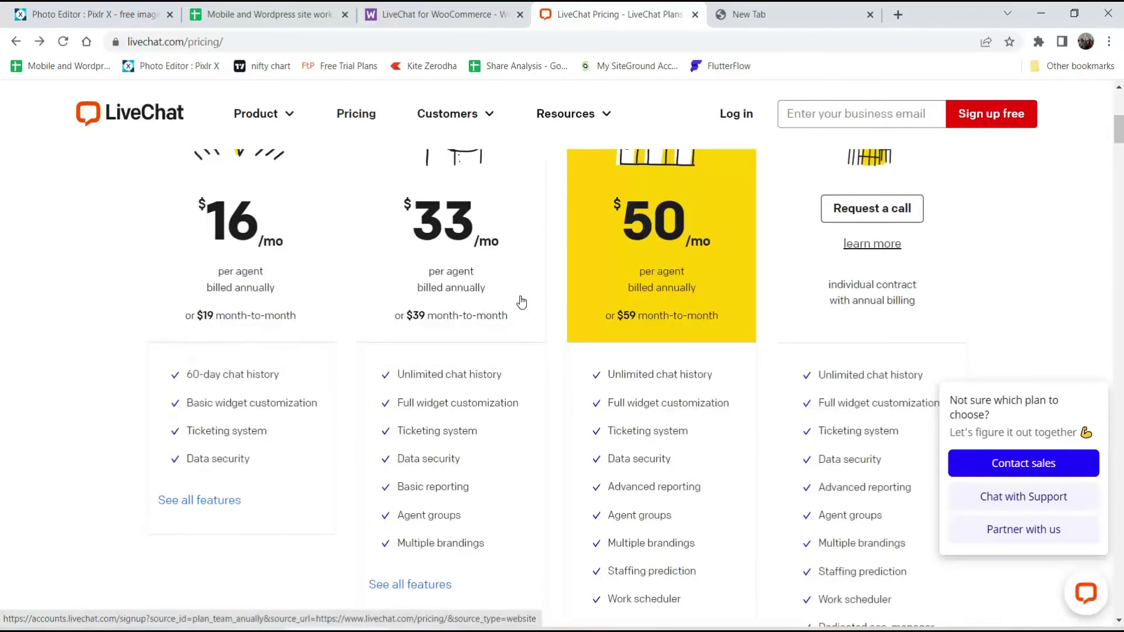
scroll(452, 386, "down", 1)
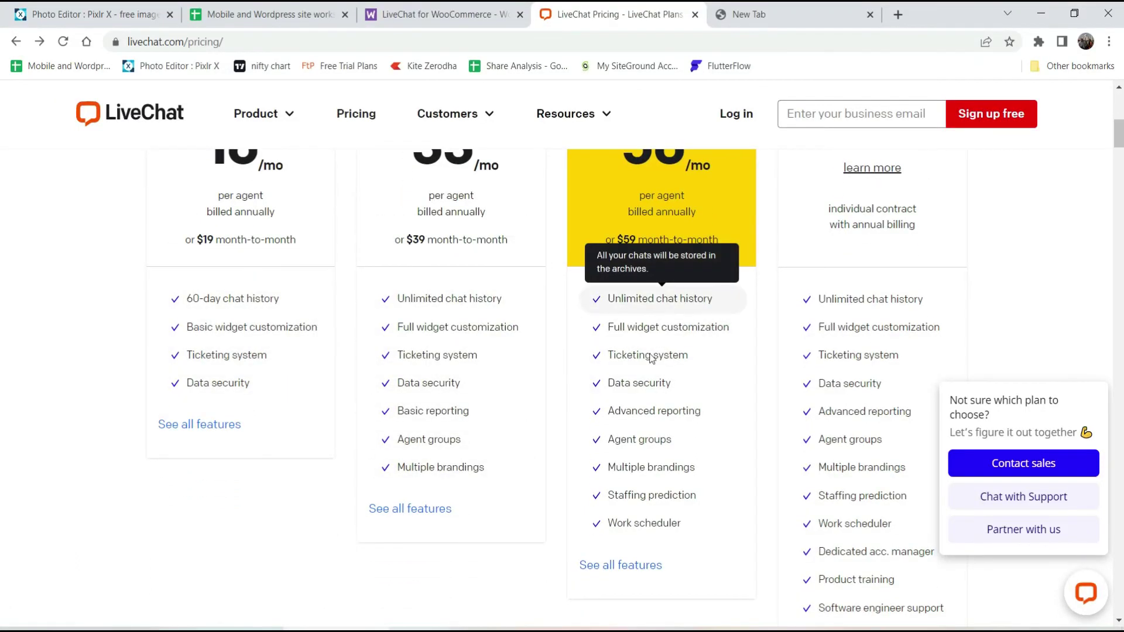
scroll(763, 489, "up", 4)
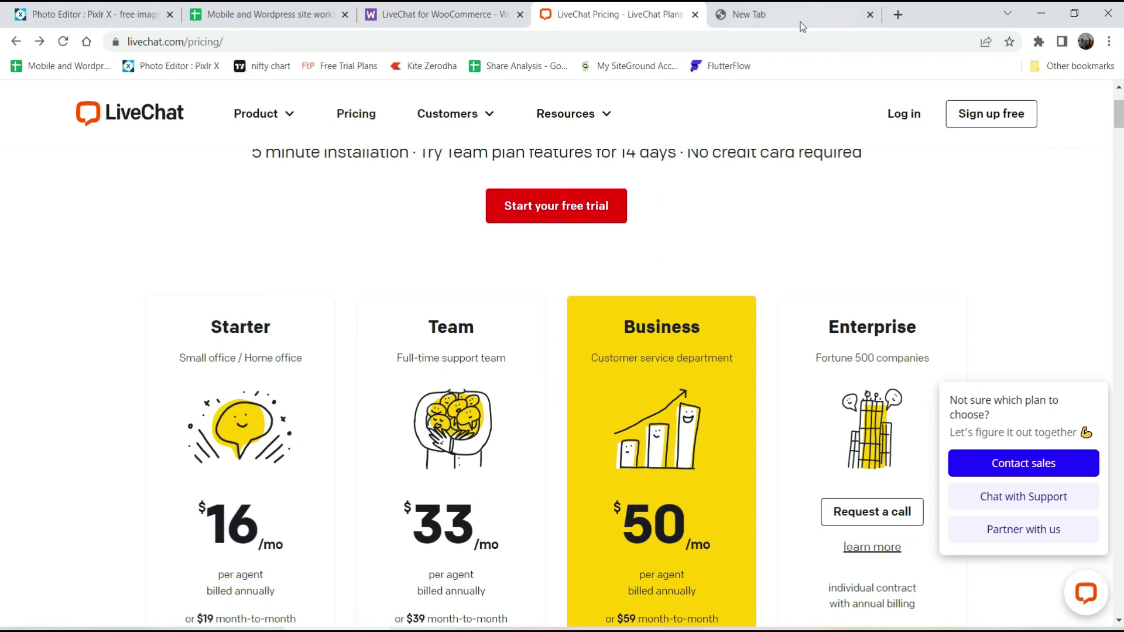
left_click(771, 19)
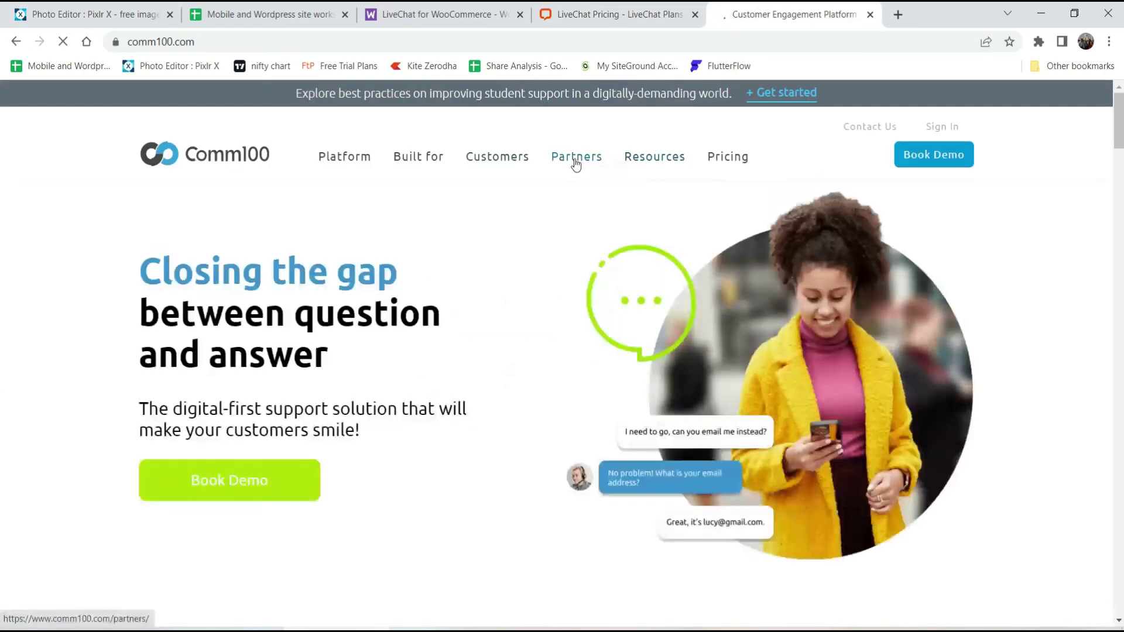
- Check Comm100's Team and Business live-chat prices, then return to the LiveChat Pricing tab
left_click(725, 159)
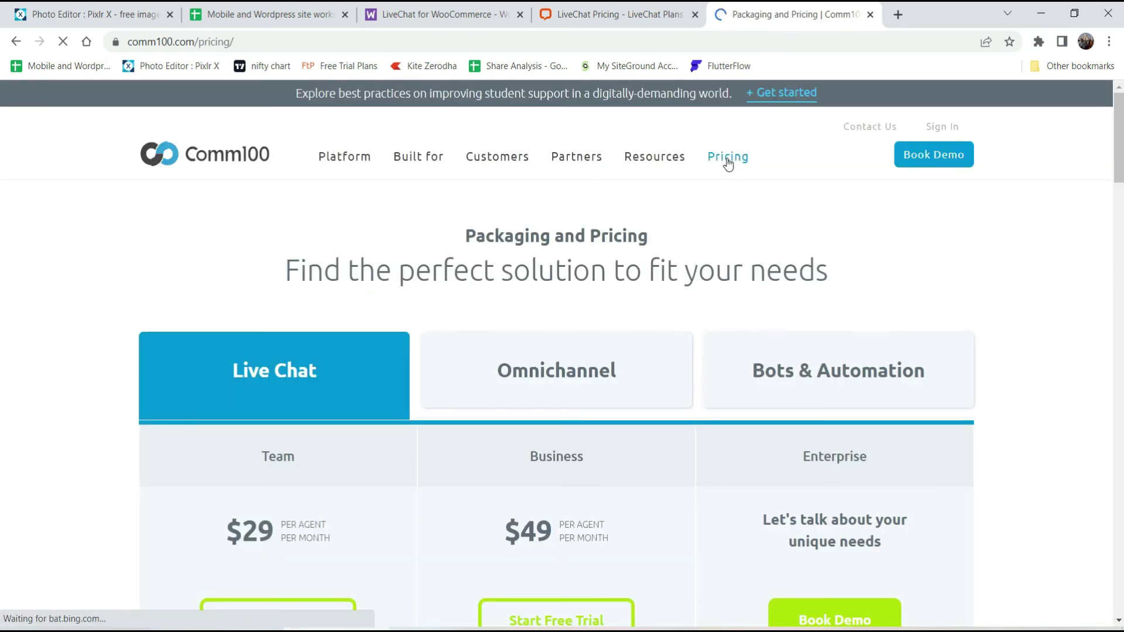
scroll(3, 321, "down", 3)
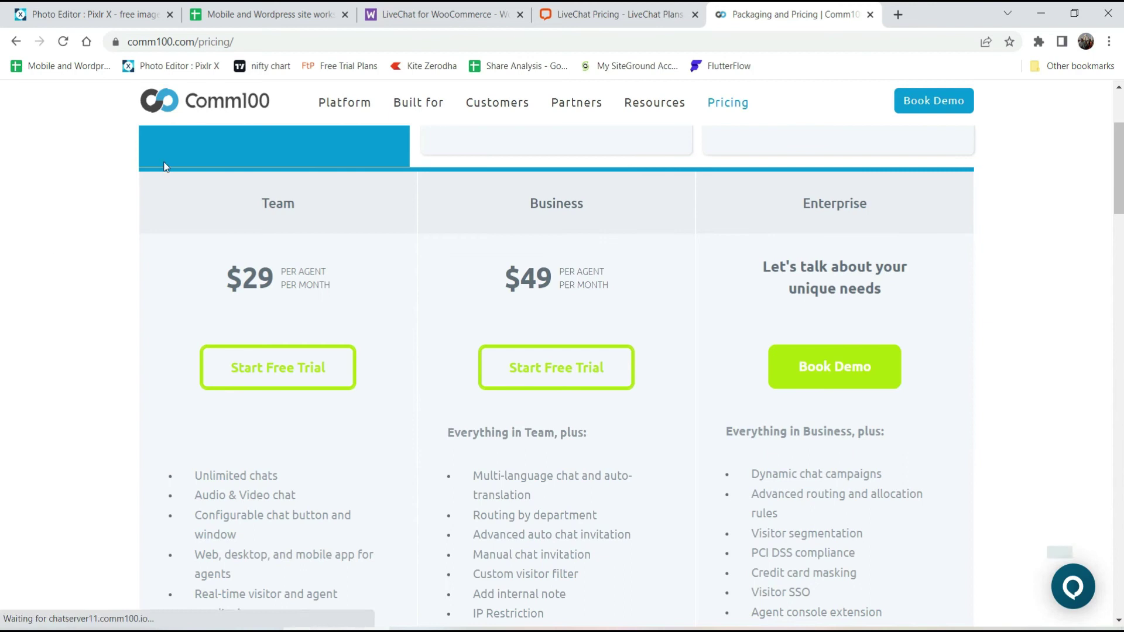
key("ctrl+shift+Tab")
scroll(146, 454, "down", 2)
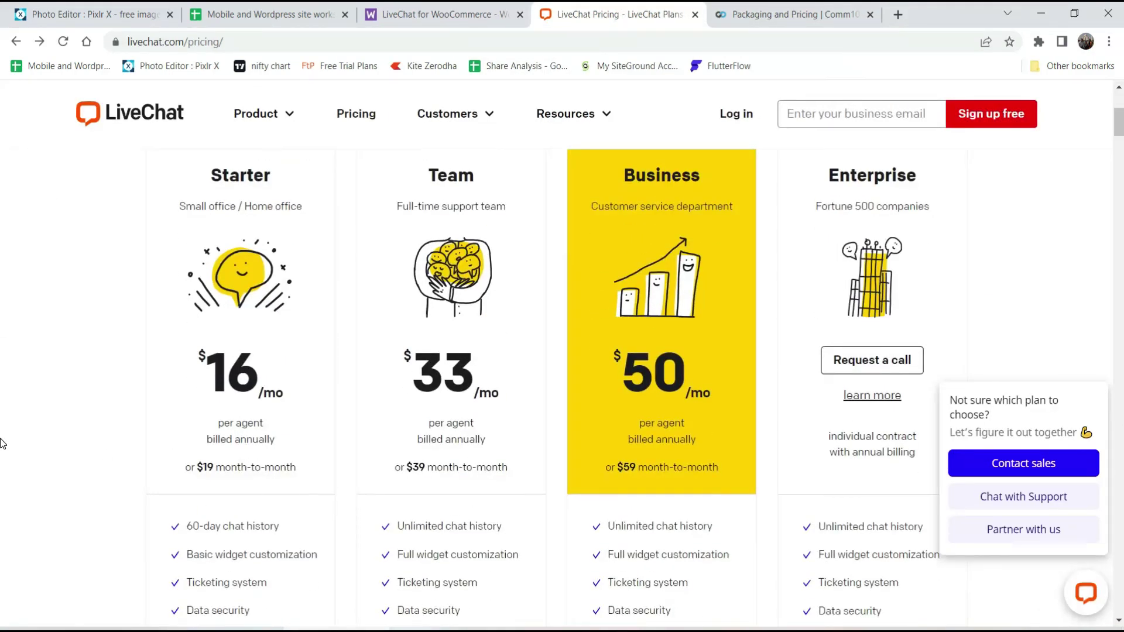
scroll(2, 444, "up", 3)
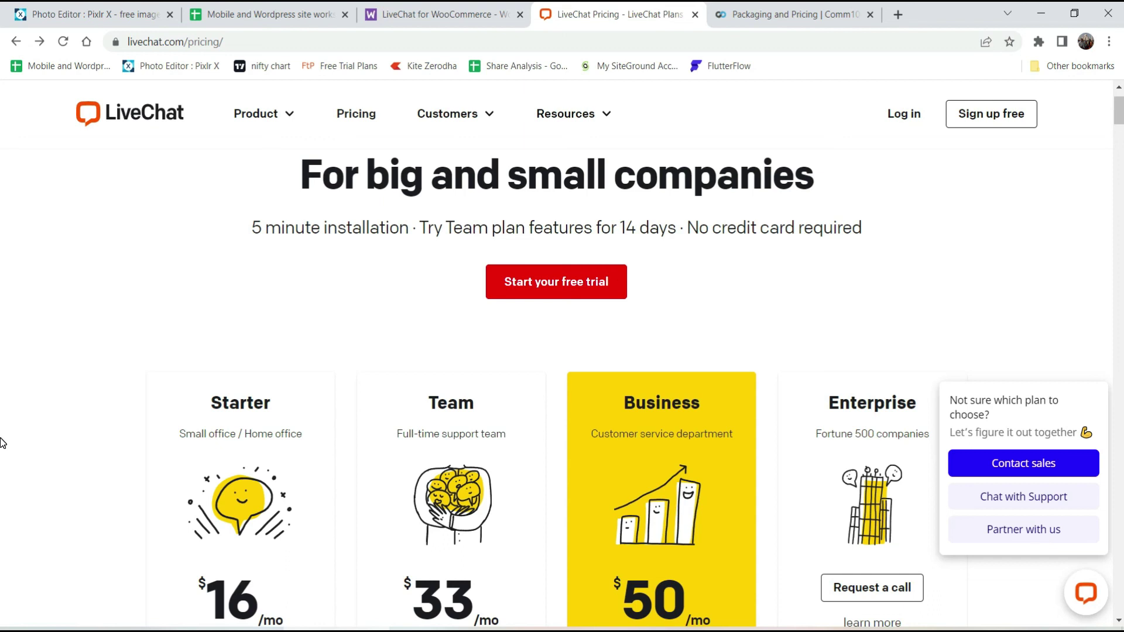
scroll(2, 465, "down", 2)
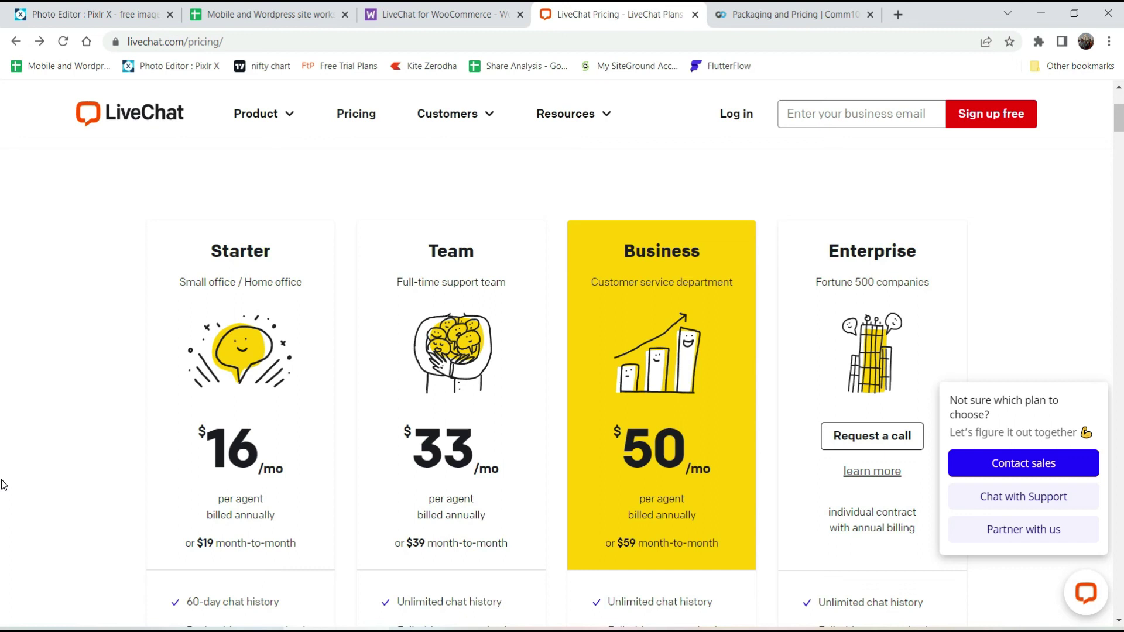
left_click(1, 289)
scroll(0, 293, "up", 3)
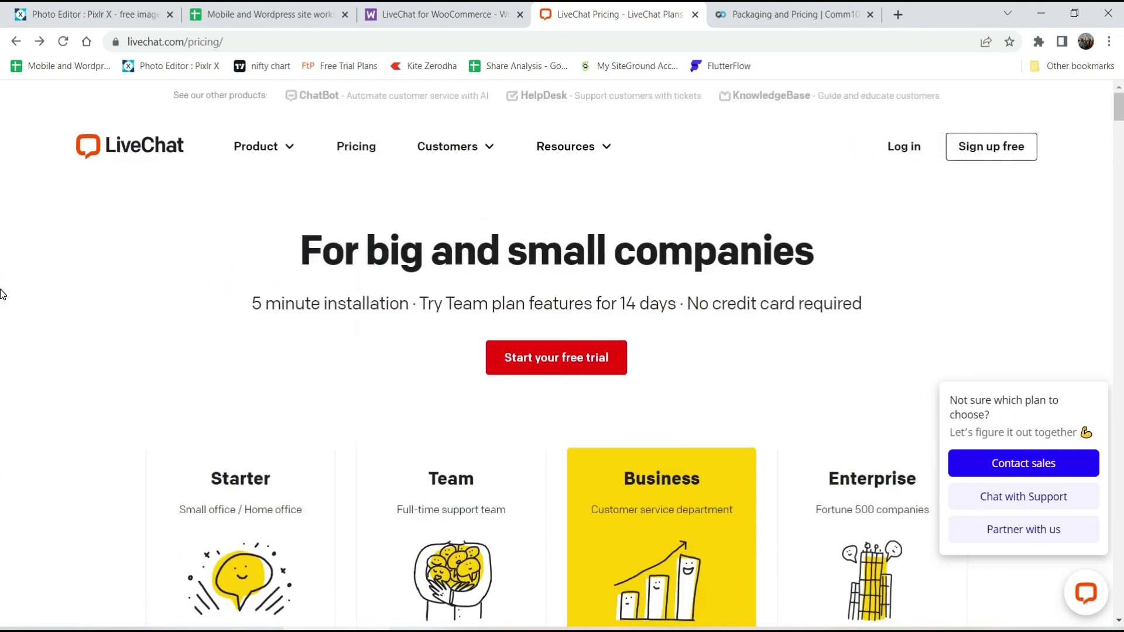
scroll(2, 295, "down", 3)
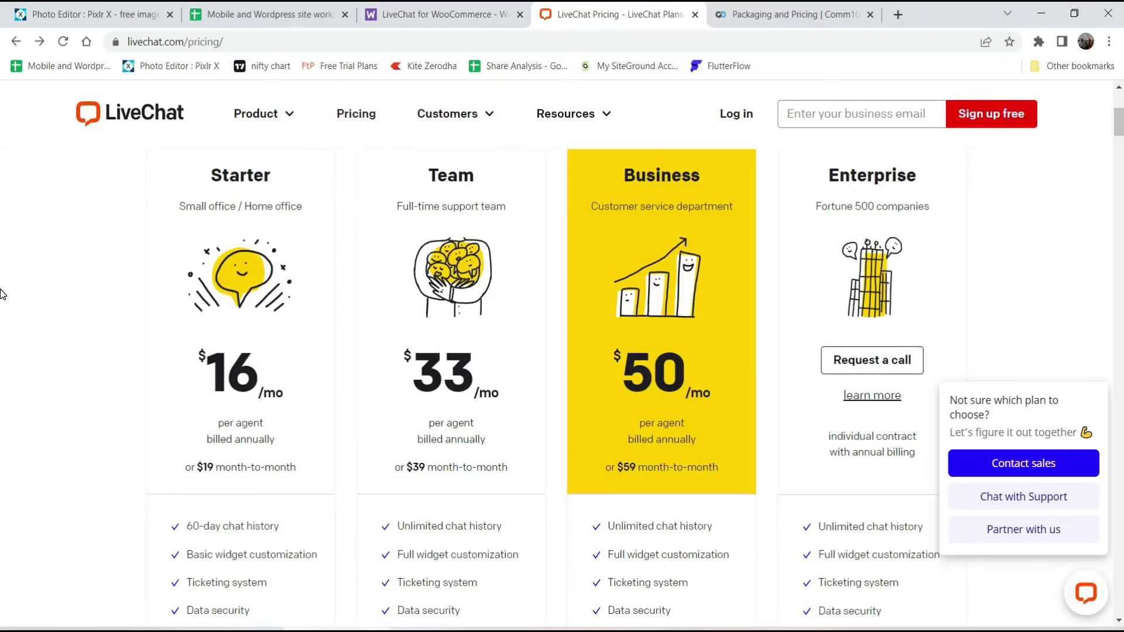
scroll(2, 295, "up", 2)
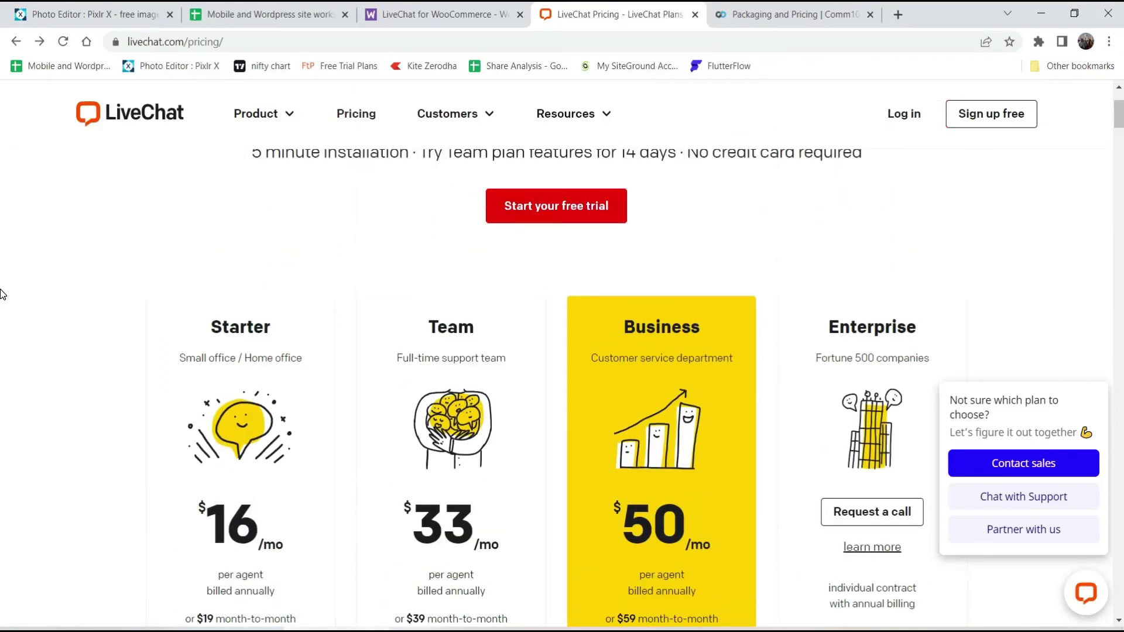
scroll(2, 295, "down", 3)
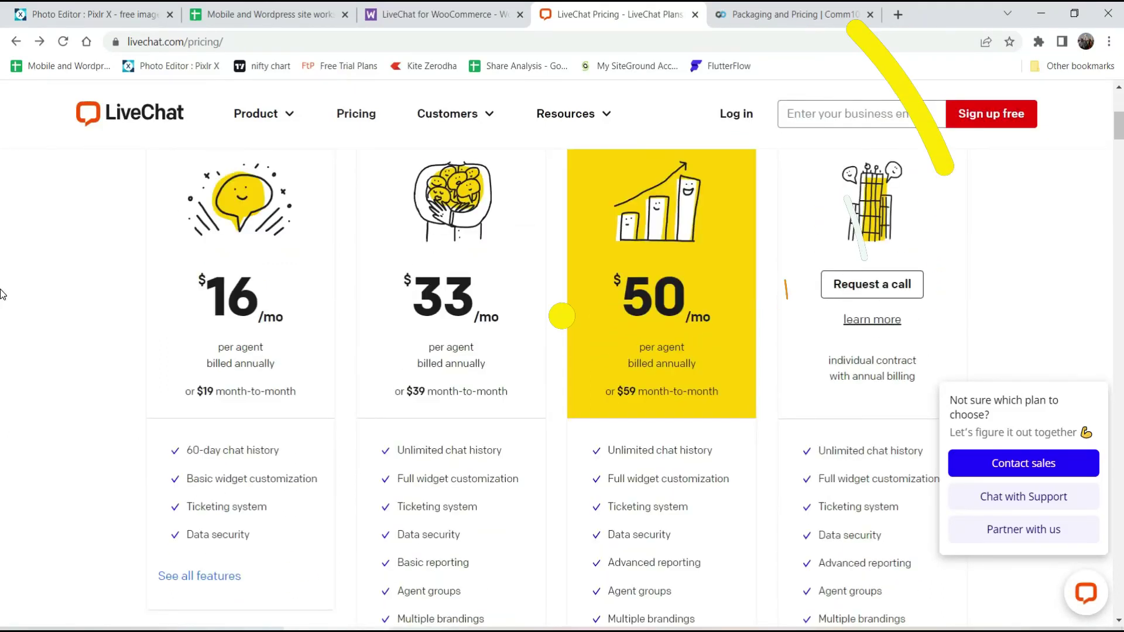